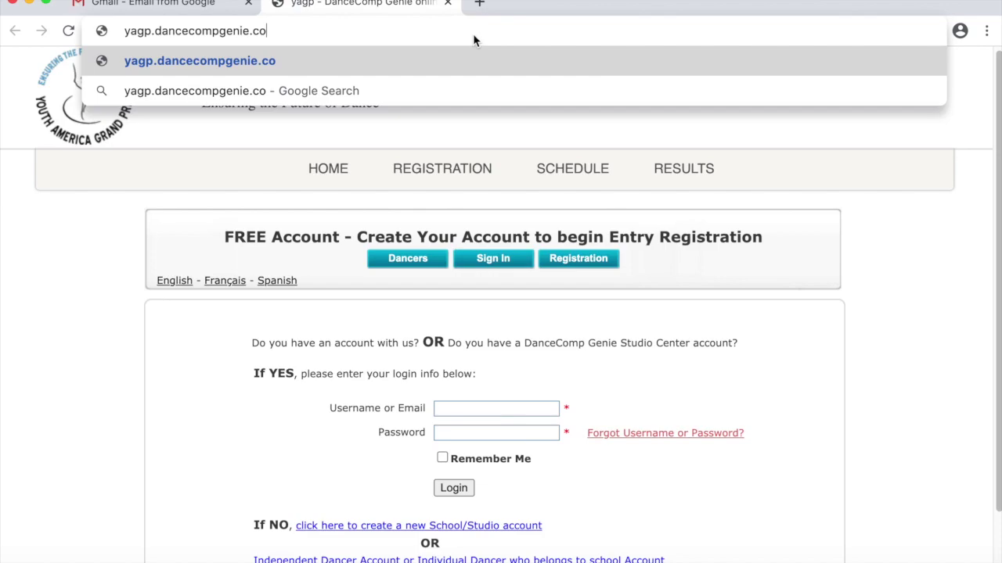
# - Load the YAGP registration login page and choose the Independent Dancer Account option
pyautogui.write('m')
pyautogui.press('Return')
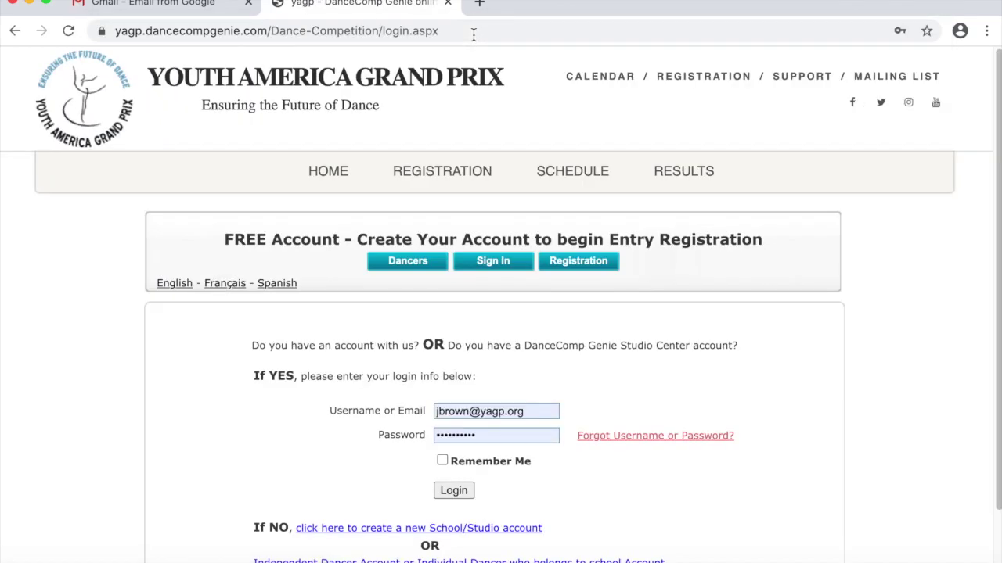
pyautogui.scroll(-2, 804, 559)
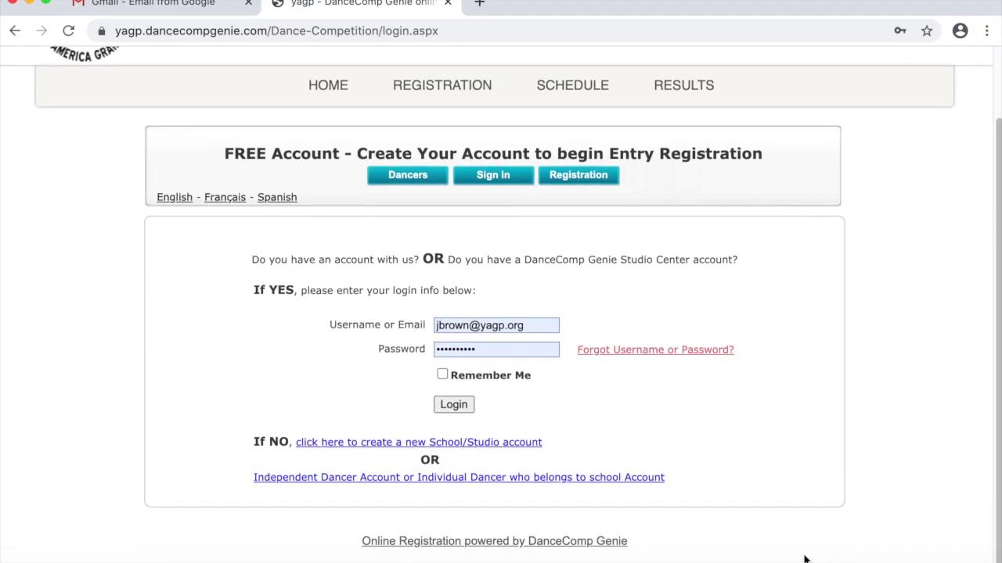
pyautogui.click(634, 486)
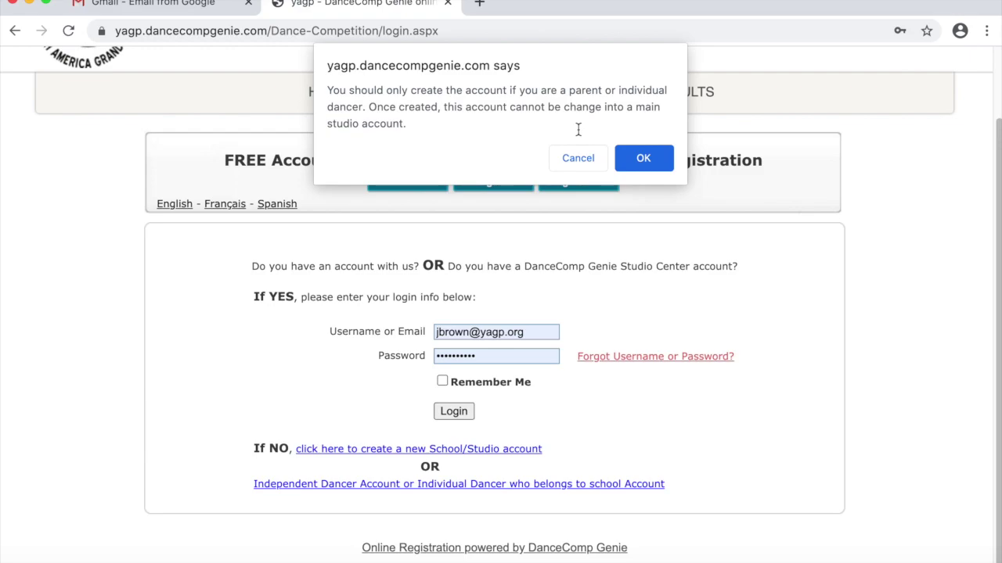
# - Accept the independent-account warning and enter the new account's email address
pyautogui.click(641, 157)
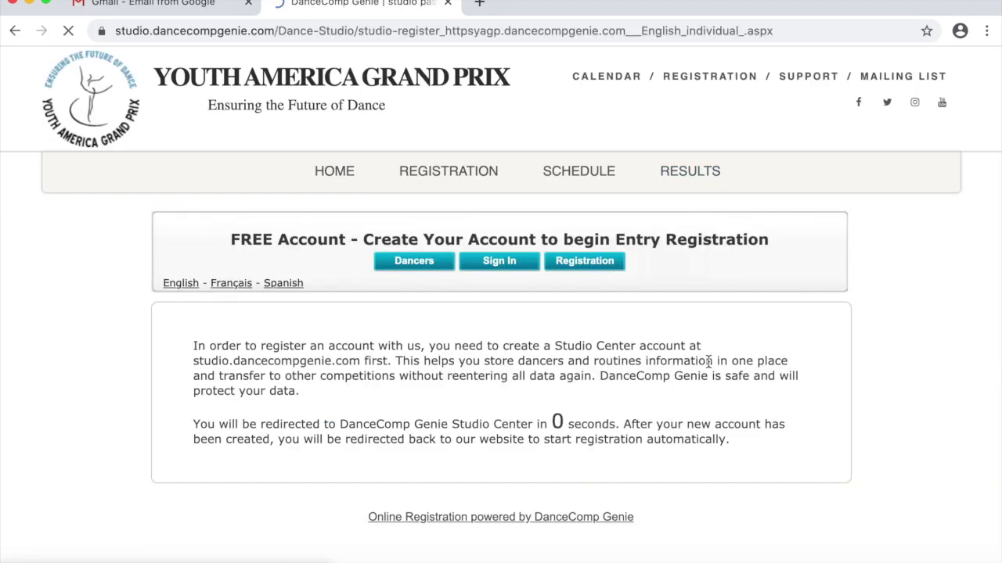
pyautogui.scroll(-3, 716, 368)
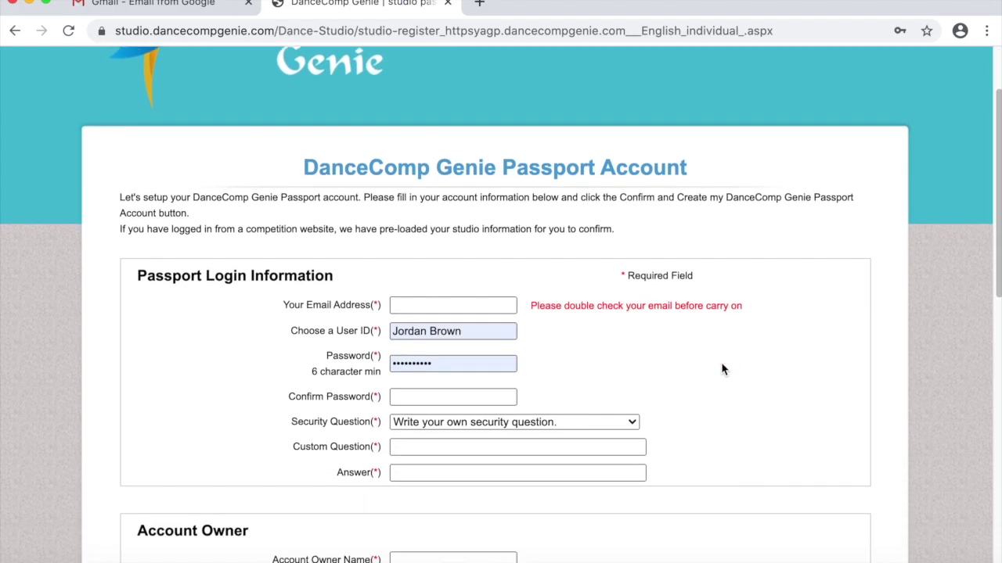
pyautogui.click(466, 231)
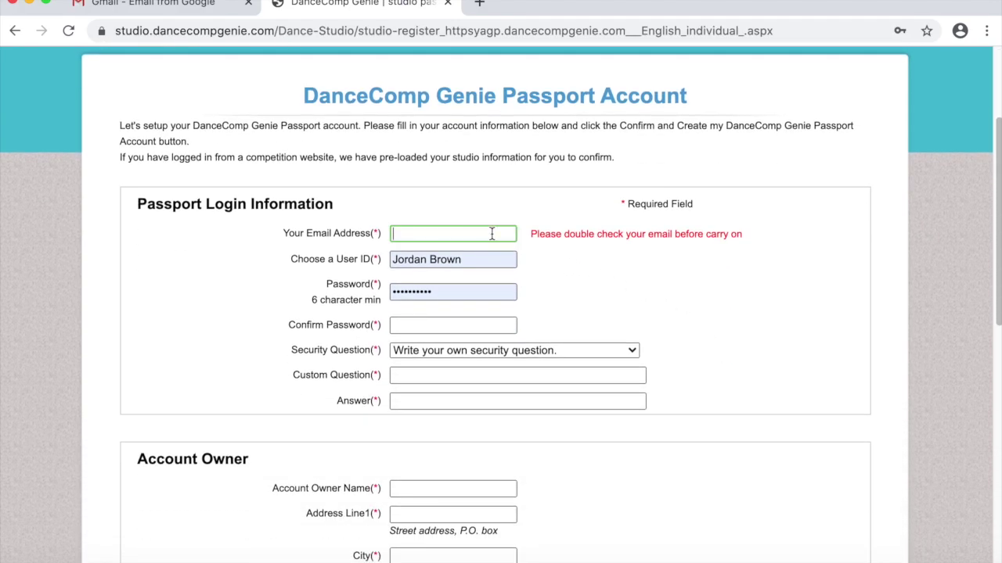
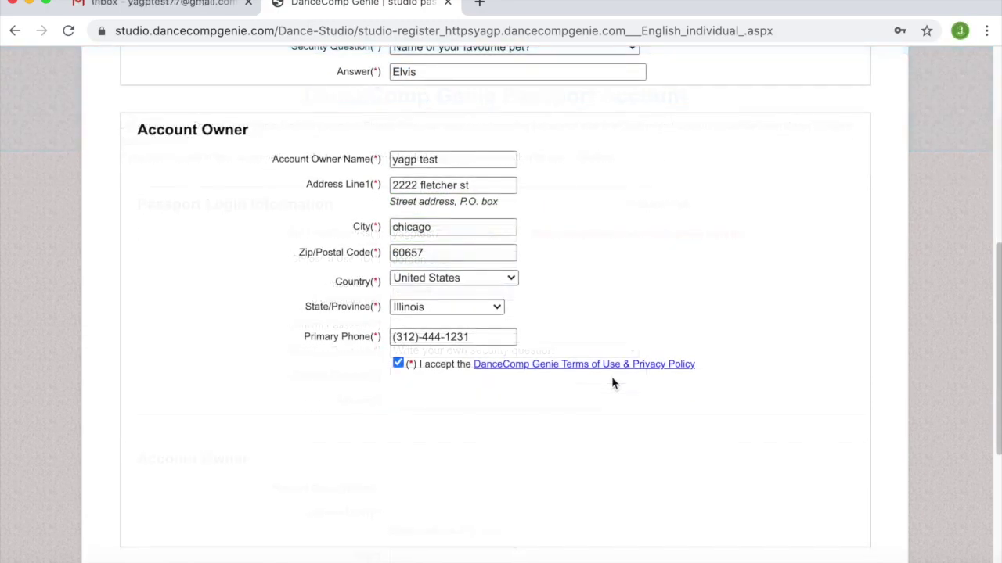
pyautogui.scroll(-2, 611, 377)
# - Submit the new Passport account and open its My Account profile page
pyautogui.click(483, 486)
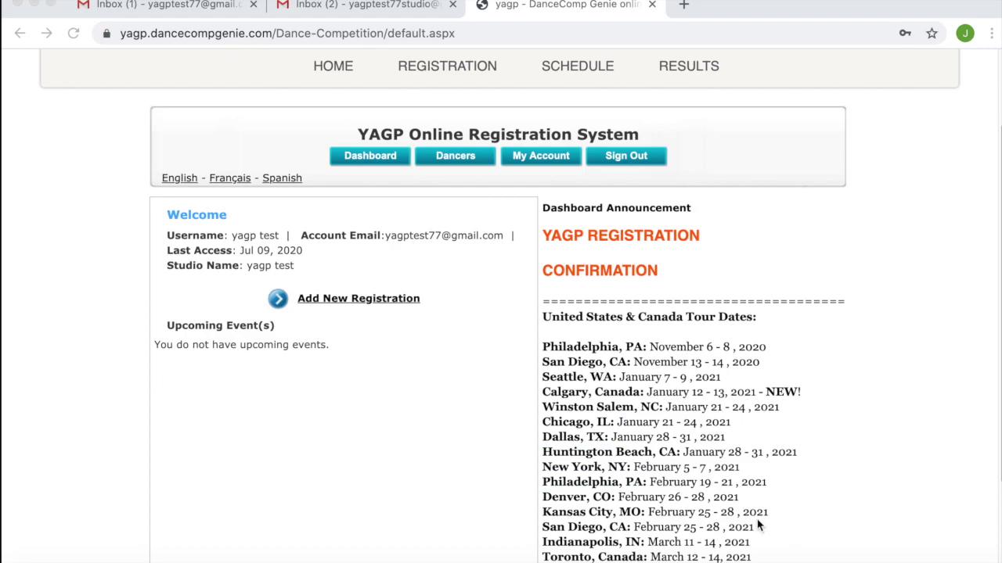
pyautogui.click(530, 162)
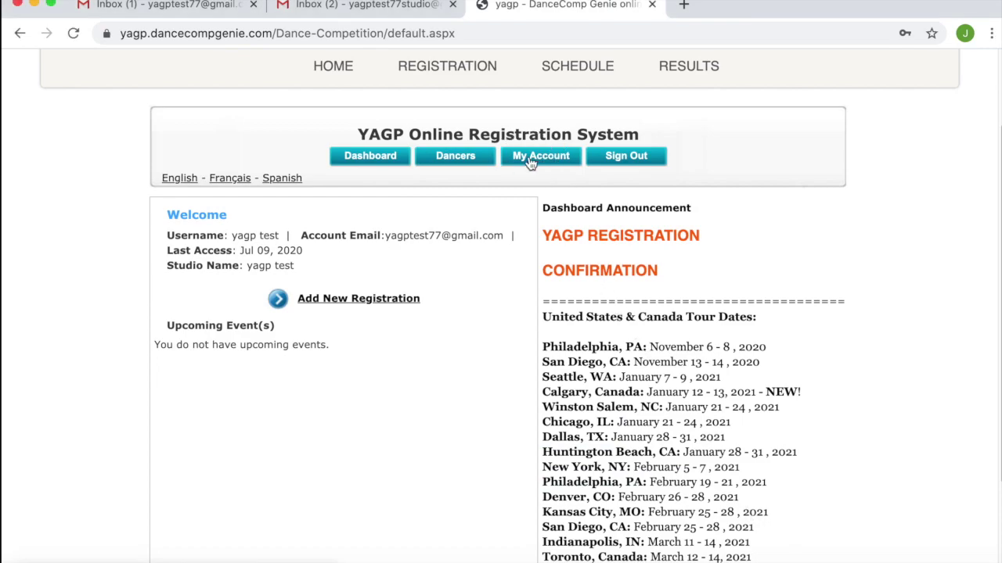
pyautogui.click(530, 159)
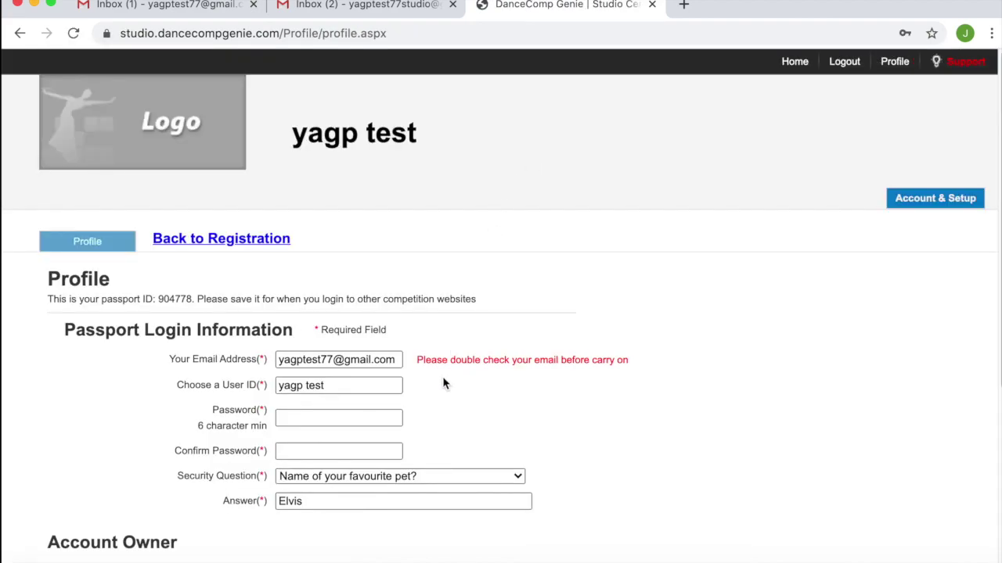
pyautogui.scroll(-5, 438, 418)
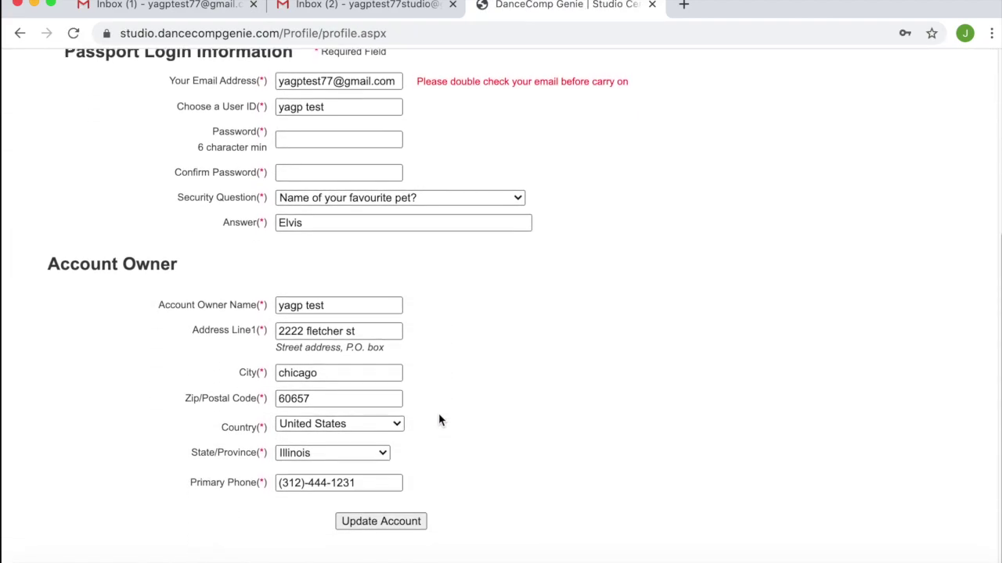
# - Replace the account owner name with 'Full Name of School / Full Dancer Name' and update the account
pyautogui.click(347, 309)
pyautogui.click(275, 309)
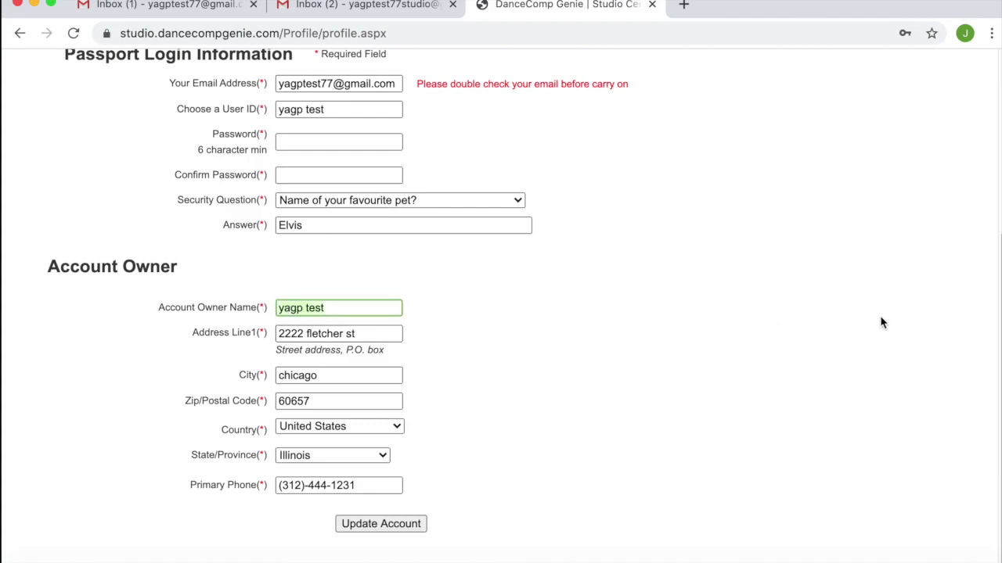
pyautogui.hotkey('ctrl', 'a')
pyautogui.write('Full BN')
pyautogui.press('BackSpace')
pyautogui.press('BackSpace')
pyautogui.press('BackSpace')
pyautogui.press('Right')
pyautogui.scroll(2, 460, 430)
pyautogui.scroll(-2, 460, 436)
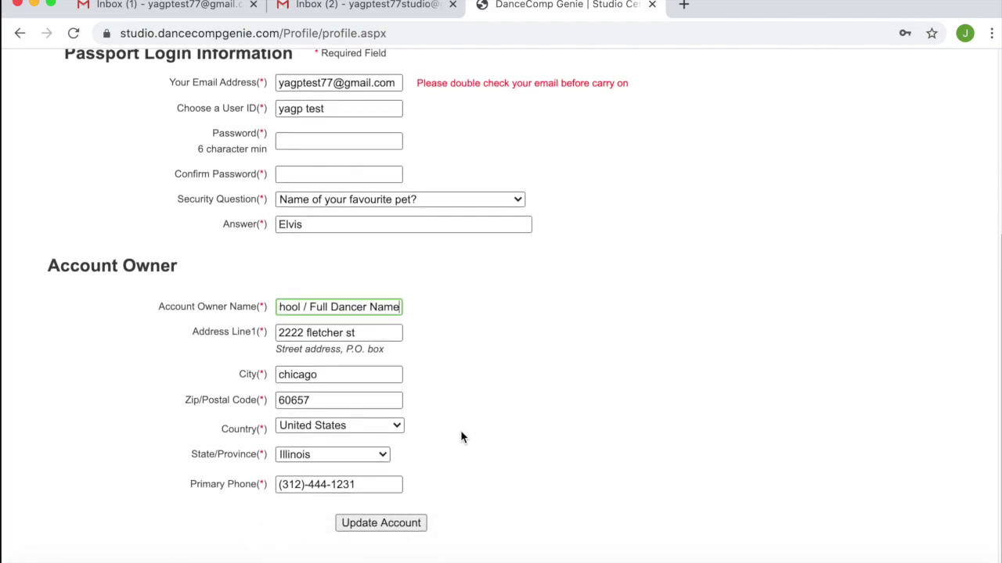
pyautogui.click(391, 526)
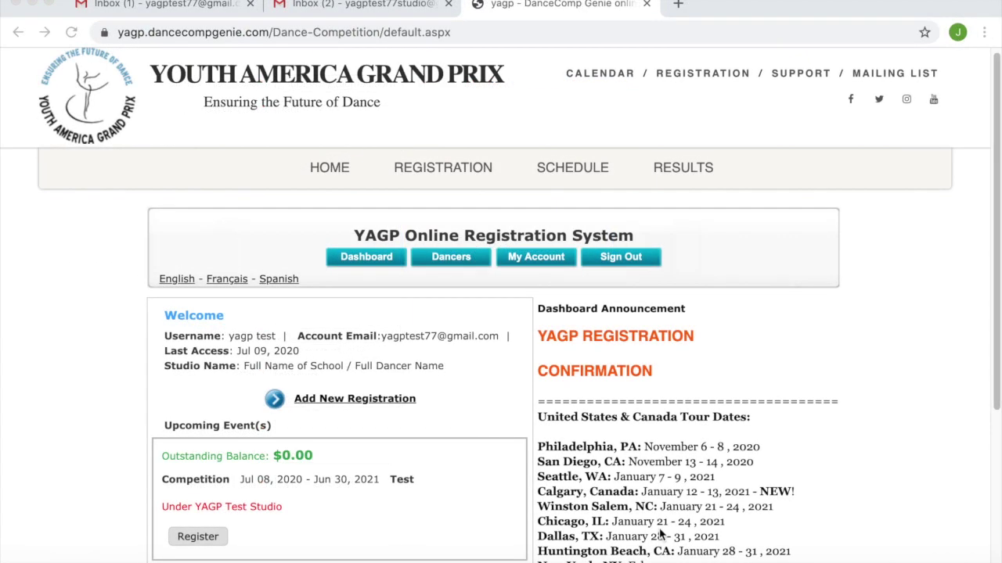
# - Start a new registration and submit the pasted 36-digit studio code to join the studio
pyautogui.click(403, 401)
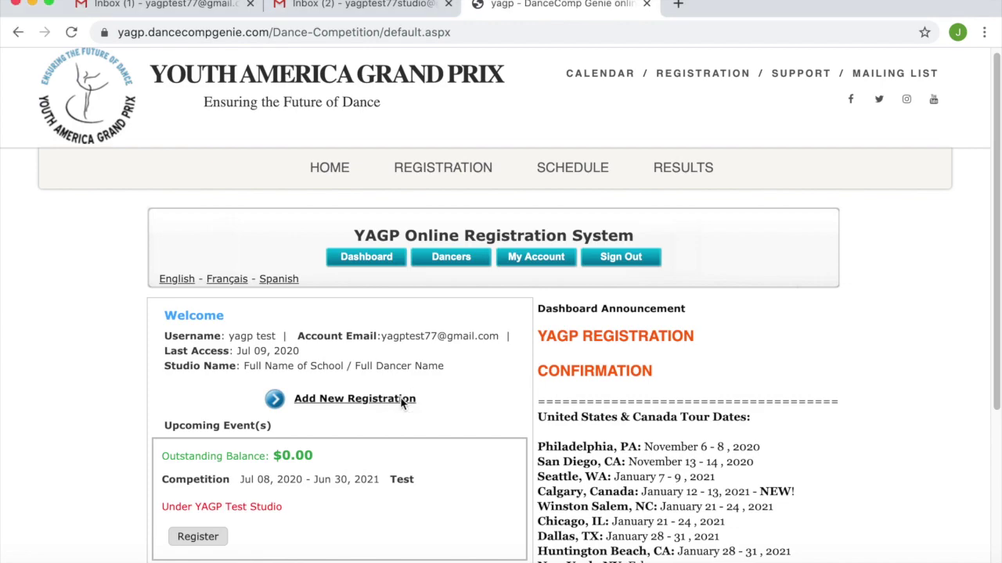
pyautogui.click(362, 400)
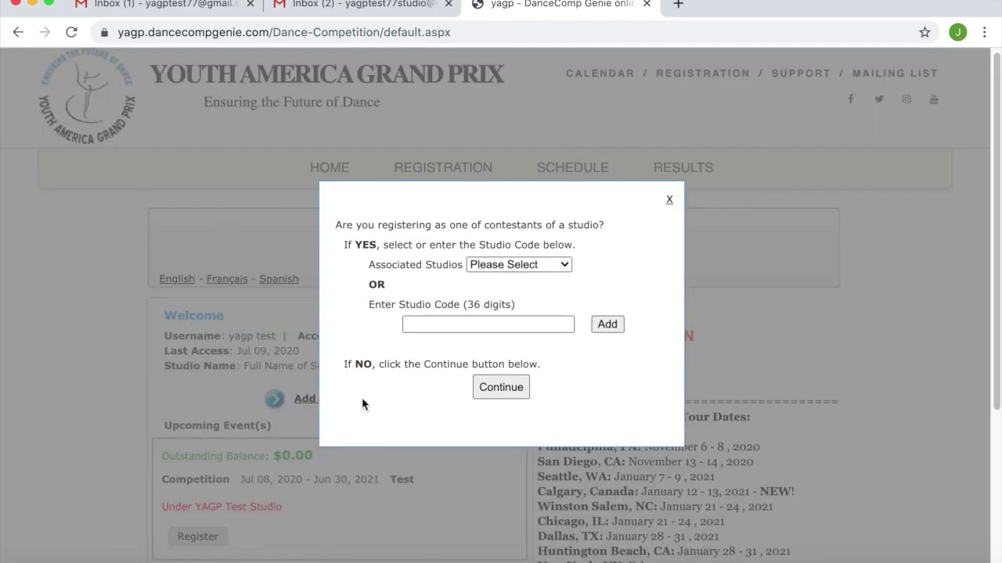
pyautogui.click(429, 324)
pyautogui.press('super+v')
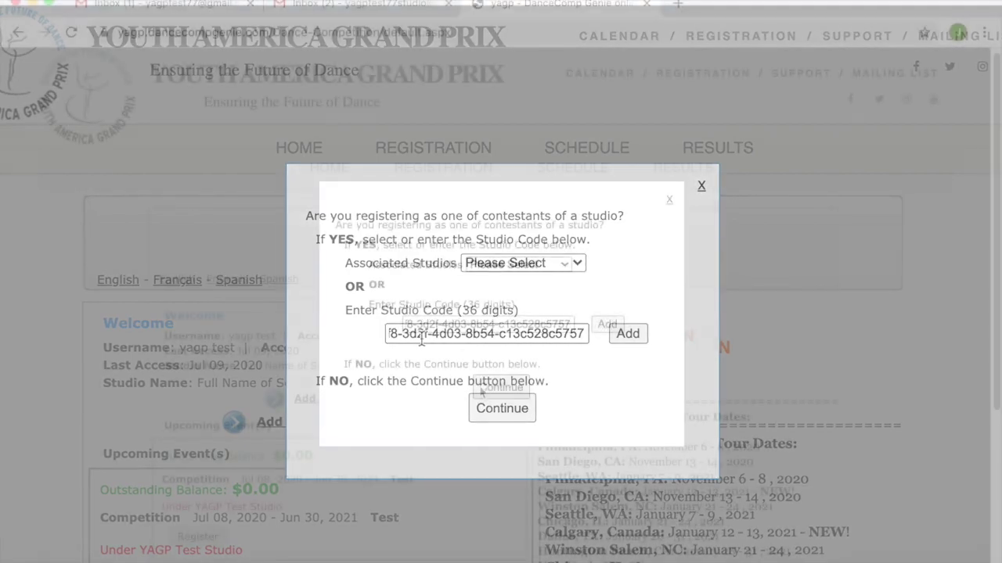
pyautogui.click(497, 390)
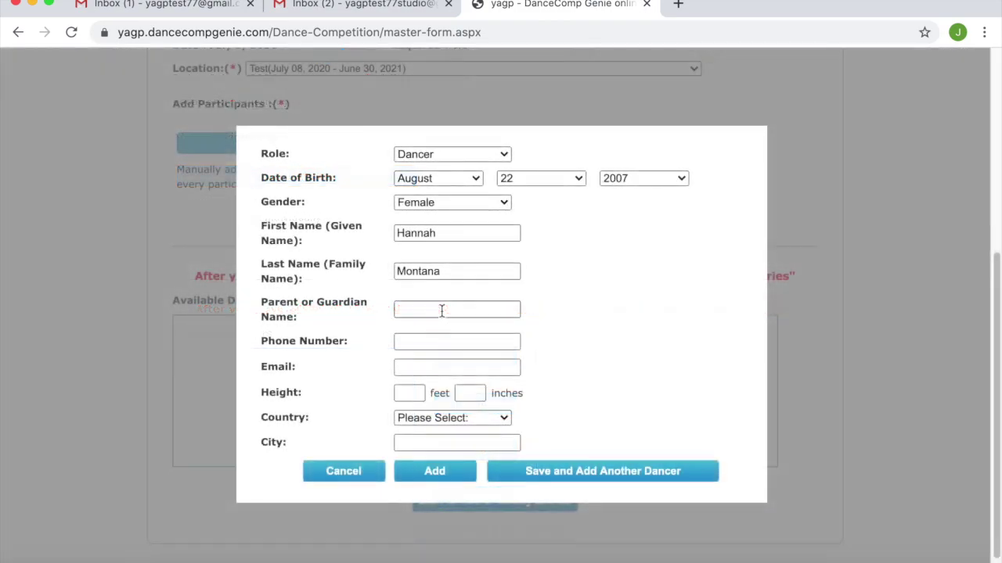
# - Enter the parent or guardian's name, phone number and email address for the dancer
pyautogui.click(440, 311)
pyautogui.write('Billy Ray Cyrus')
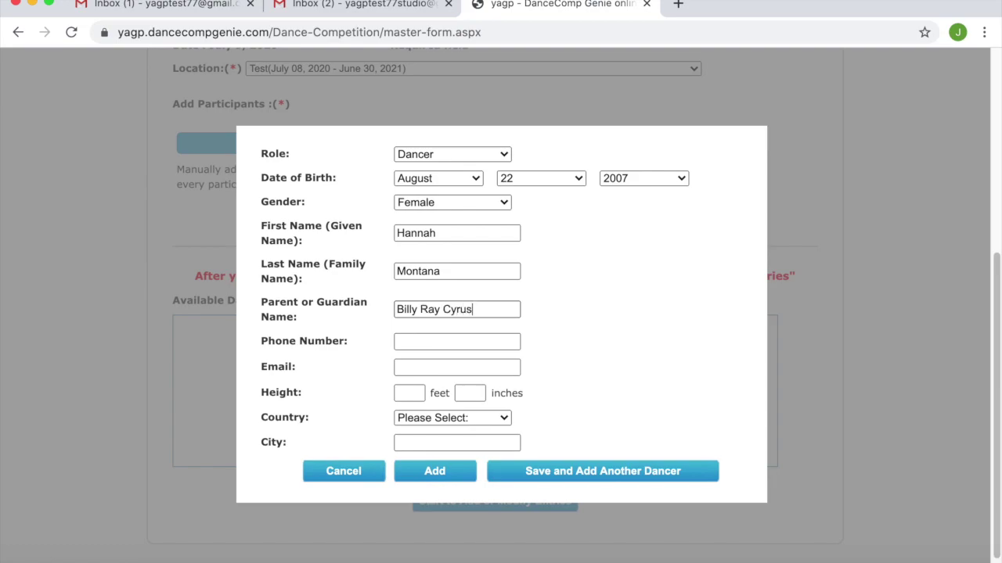
pyautogui.click(447, 341)
pyautogui.write('123-5678')
pyautogui.click(460, 366)
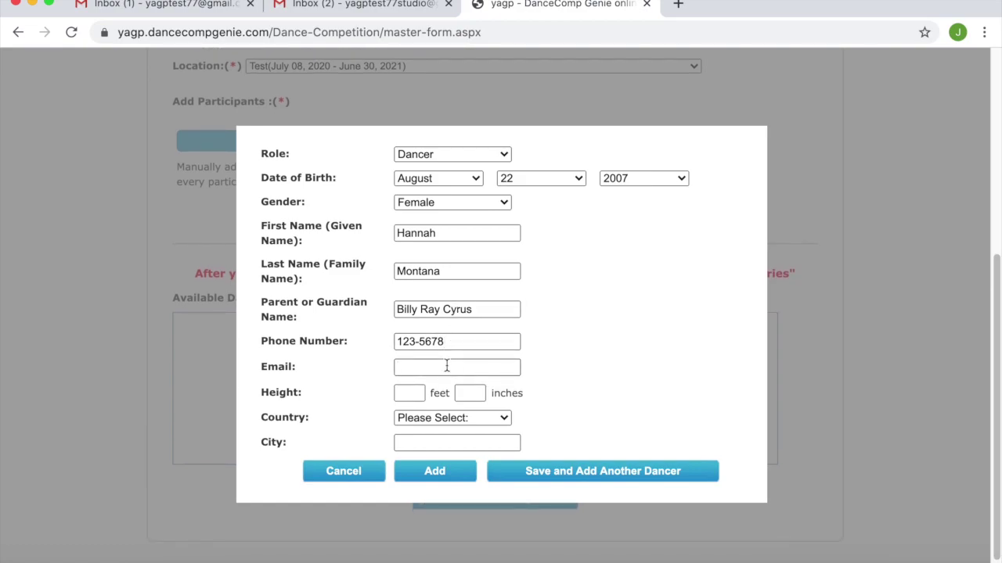
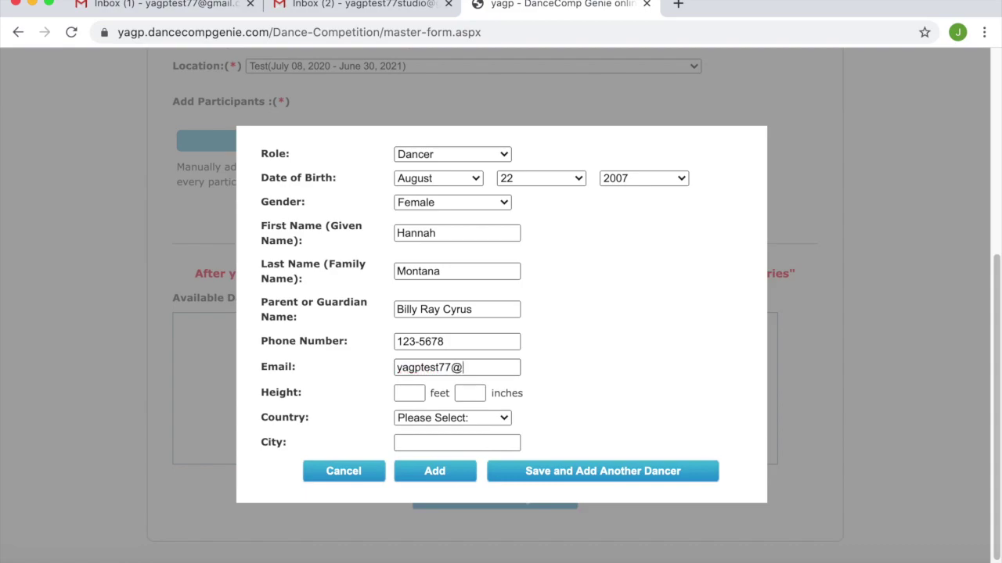
# - Set the dancer's height to 5 ft 4 in and country to United States
pyautogui.click(411, 388)
pyautogui.write('5')
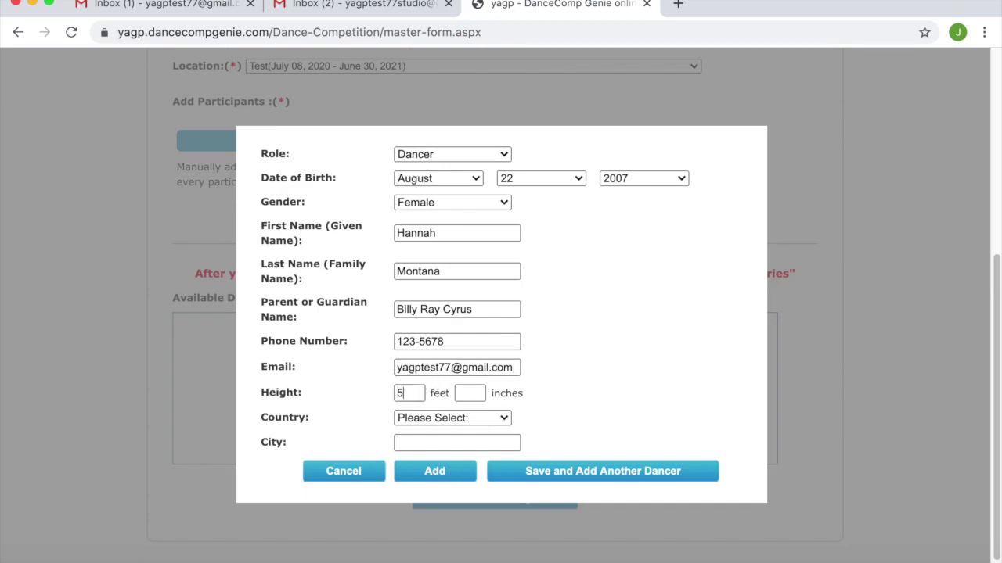
pyautogui.click(461, 393)
pyautogui.write('4')
pyautogui.click(449, 417)
pyautogui.click(456, 429)
pyautogui.click(456, 476)
# - Add the dancer to the performing dancers and move on to step 2, Add Entry
pyautogui.click(456, 476)
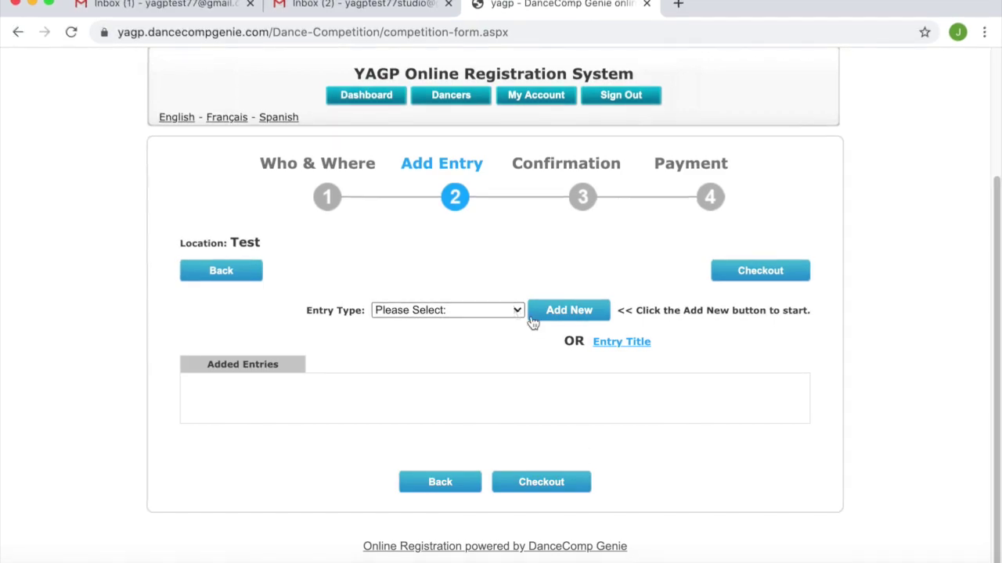
pyautogui.click(515, 311)
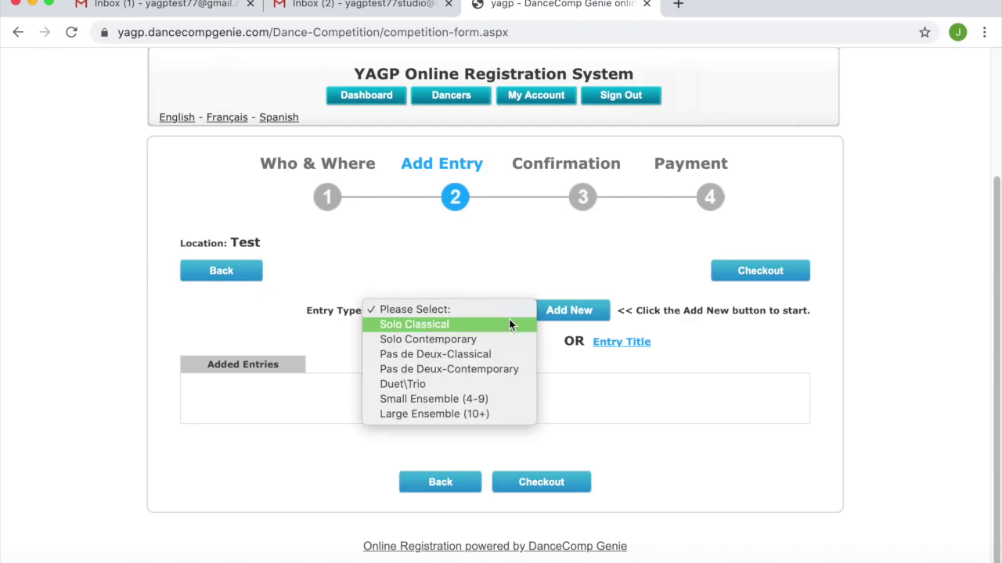
# - Start a Solo Classical entry for the 13-year-old dancer with classical title TBD
pyautogui.click(509, 325)
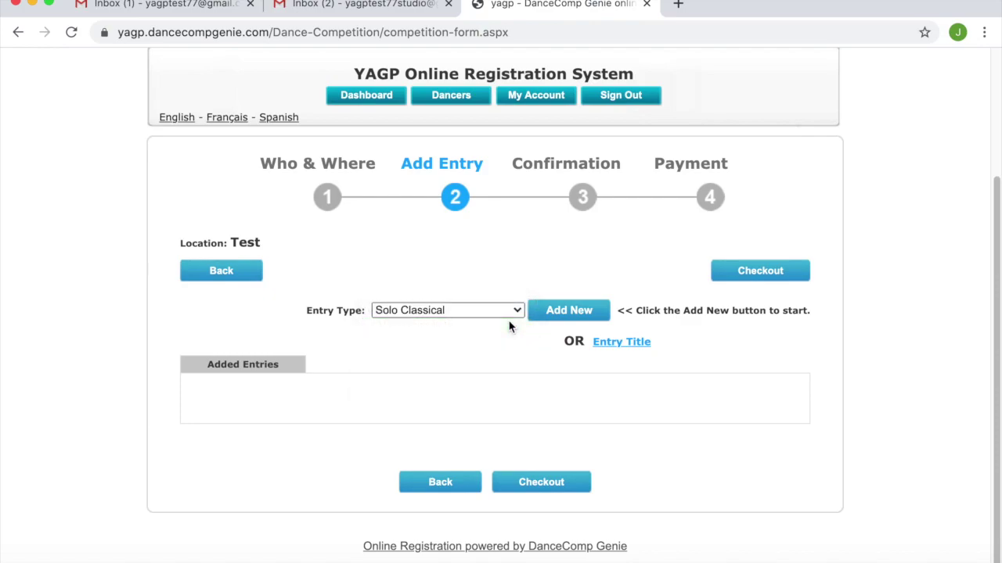
pyautogui.click(592, 322)
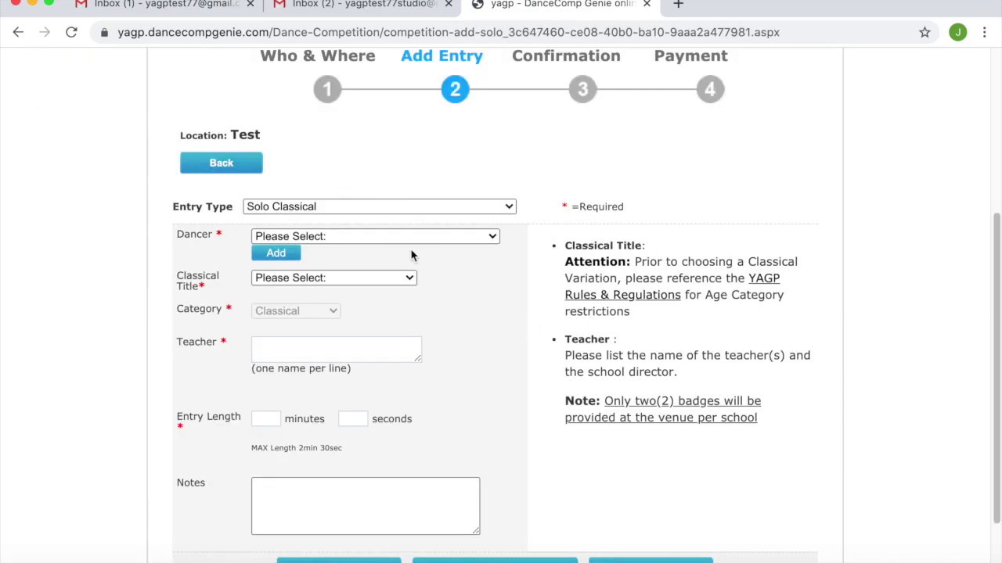
pyautogui.click(375, 235)
pyautogui.click(372, 249)
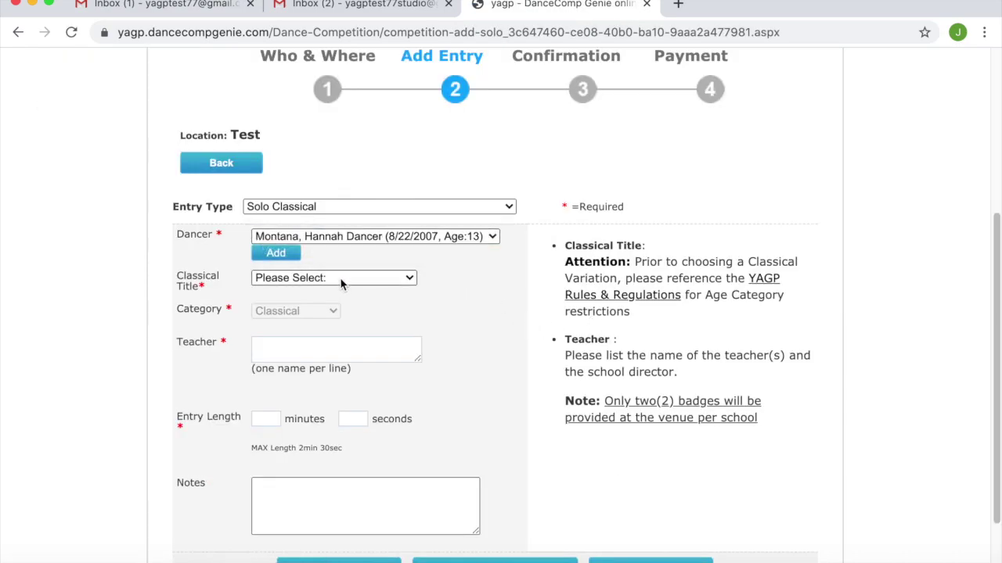
pyautogui.click(341, 279)
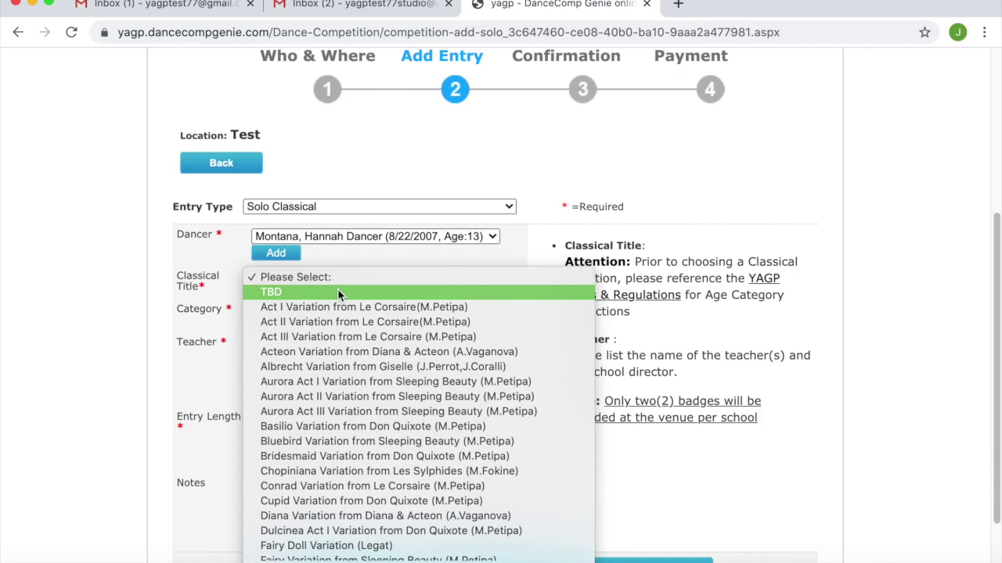
pyautogui.click(337, 292)
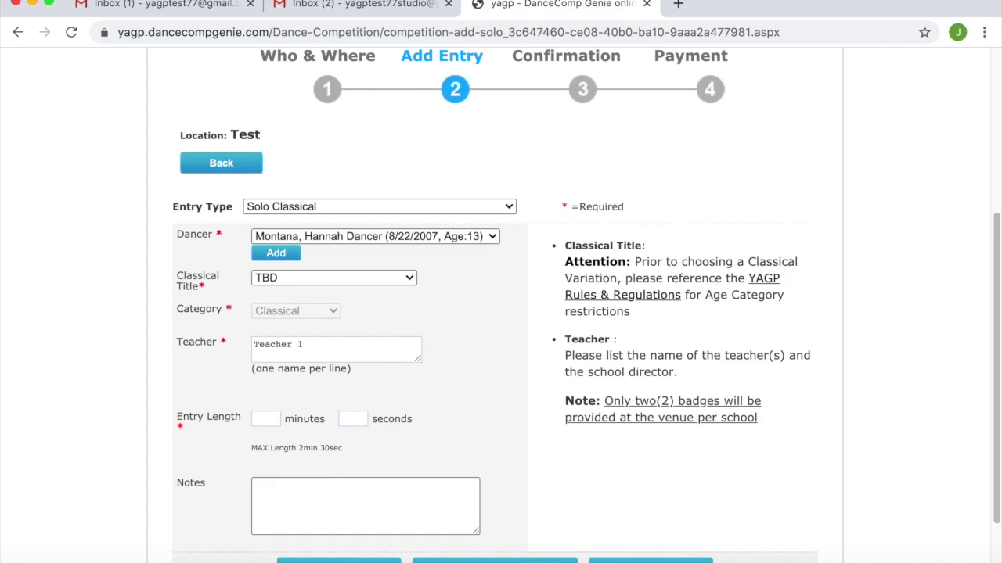
# - List the teachers as Teacher 2, School Director and Choreographer
pyautogui.write('Teacher 2')
pyautogui.press('Return')
pyautogui.write('School ')
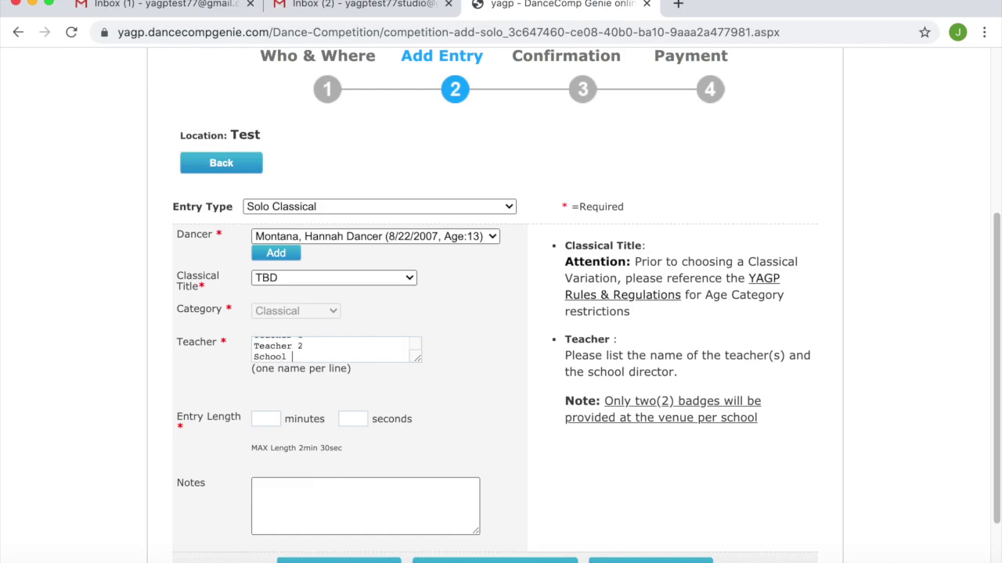
pyautogui.write('Director')
pyautogui.press('Return')
pyautogui.write('Choreographer')
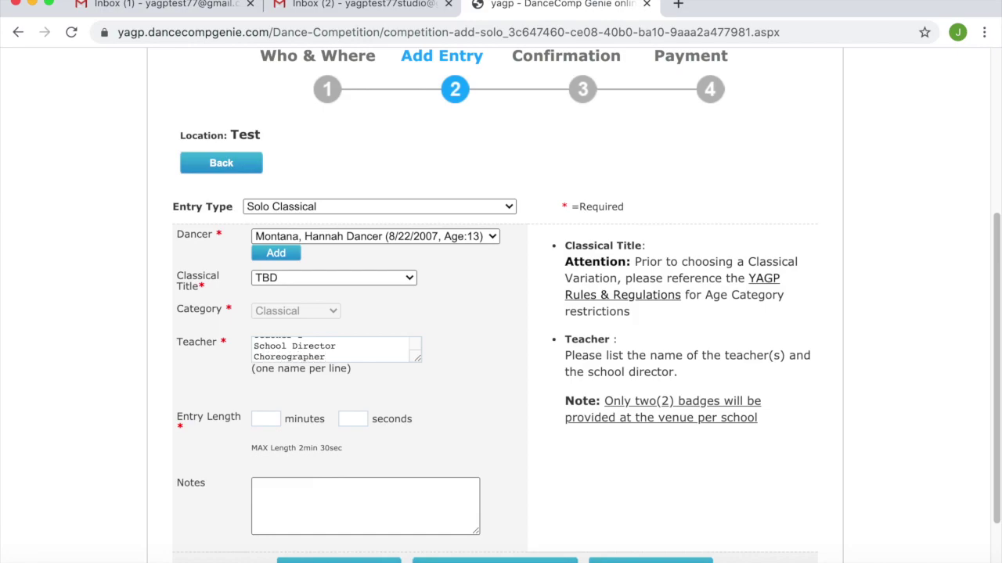
# - Set the entry length to 1 min 40 s and type a note about solo order
pyautogui.click(265, 419)
pyautogui.write('1')
pyautogui.press('Tab')
pyautogui.write('40')
pyautogui.write('If you have a pre')
pyautogui.write('ferred ')
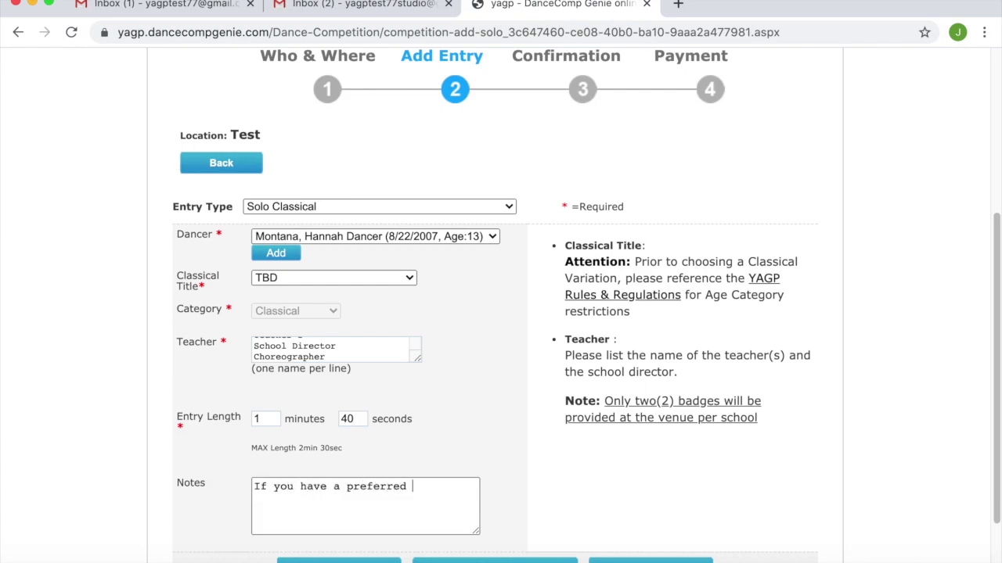
pyautogui.write('order of solos in the ')
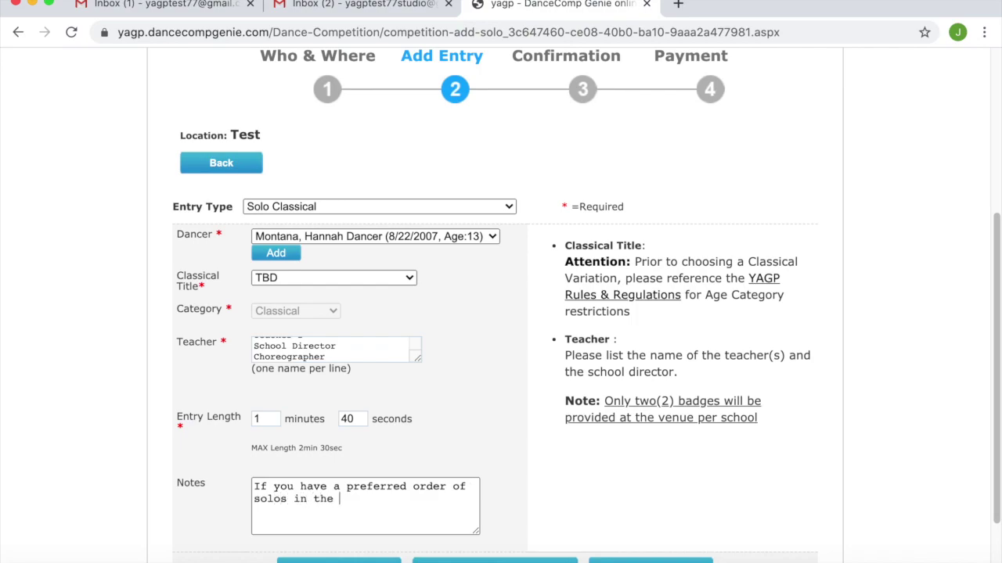
pyautogui.write('same category')
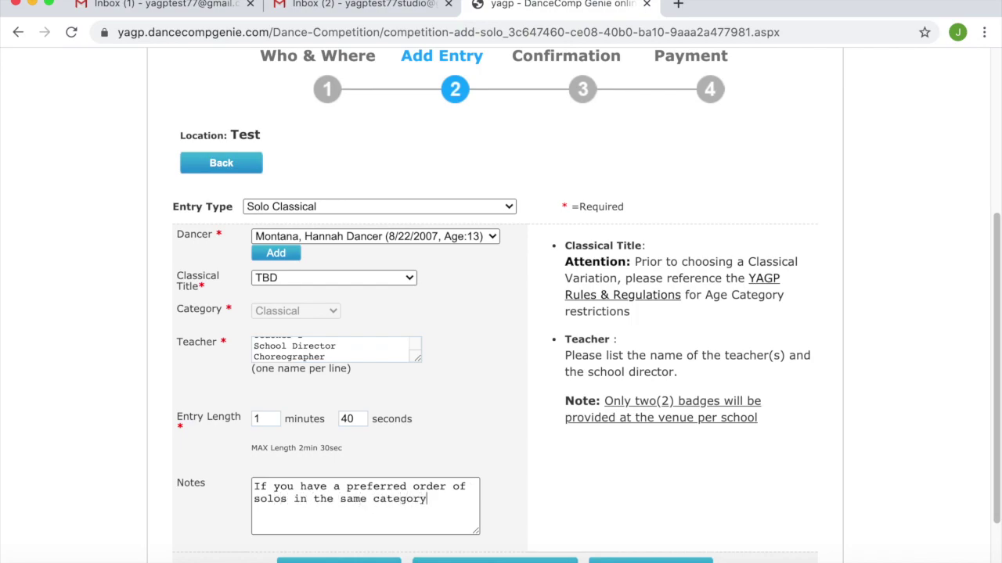
pyautogui.write(', you may add that here (e')
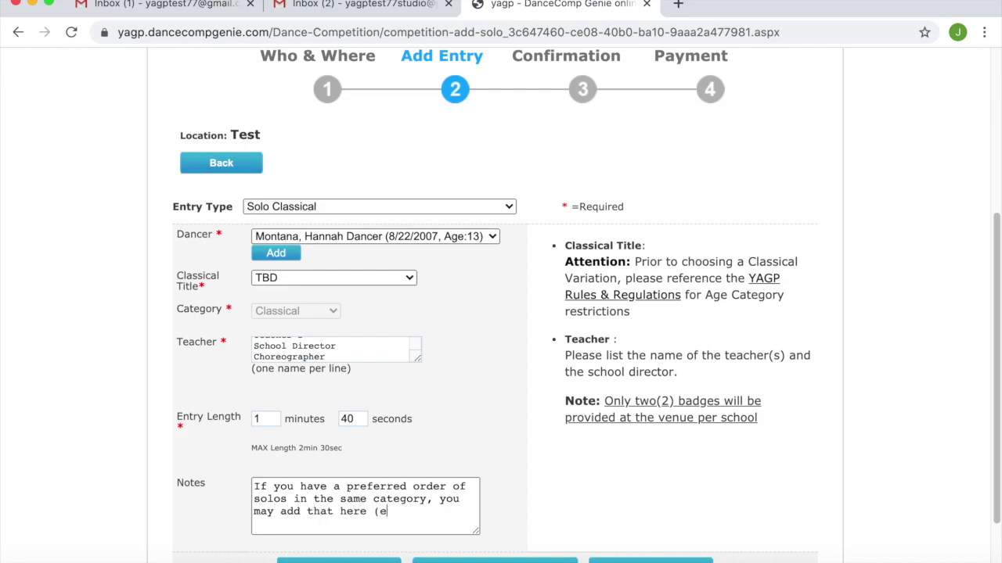
pyautogui.write('xample: I')
pyautogui.write(' was')
# - Clear the Notes field entirely, then save the entry and start another
pyautogui.press('BackSpace')
pyautogui.press('BackSpace')
pyautogui.press('BackSpace')
pyautogui.press('BackSpace')
pyautogui.press('BackSpace')
pyautogui.write('this variation ')
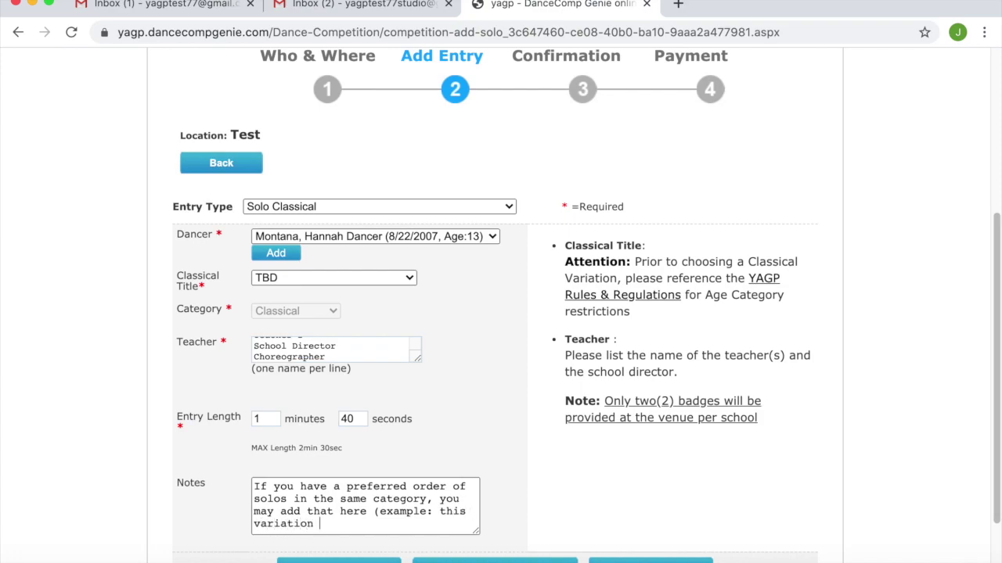
pyautogui.write('before this')
pyautogui.press('BackSpace')
pyautogui.press('BackSpace')
pyautogui.press('BackSpace')
pyautogui.press('BackSpace')
pyautogui.press('BackSpace')
pyautogui.write('this one...')
pyautogui.press('BackSpace')
pyautogui.press('BackSpace')
pyautogui.press('BackSpace')
pyautogui.press('BackSpace')
pyautogui.press('BackSpace')
pyautogui.press('BackSpace')
pyautogui.press('BackSpace')
pyautogui.press('BackSpace')
pyautogui.press('BackSpace')
pyautogui.press('BackSpace')
pyautogui.press('BackSpace')
pyautogui.press('BackSpace')
pyautogui.press('BackSpace')
pyautogui.press('BackSpace')
pyautogui.press('BackSpace')
pyautogui.press('BackSpace')
pyautogui.press('BackSpace')
pyautogui.press('BackSpace')
pyautogui.moveTo(362, 523); pyautogui.dragTo(241, 480)
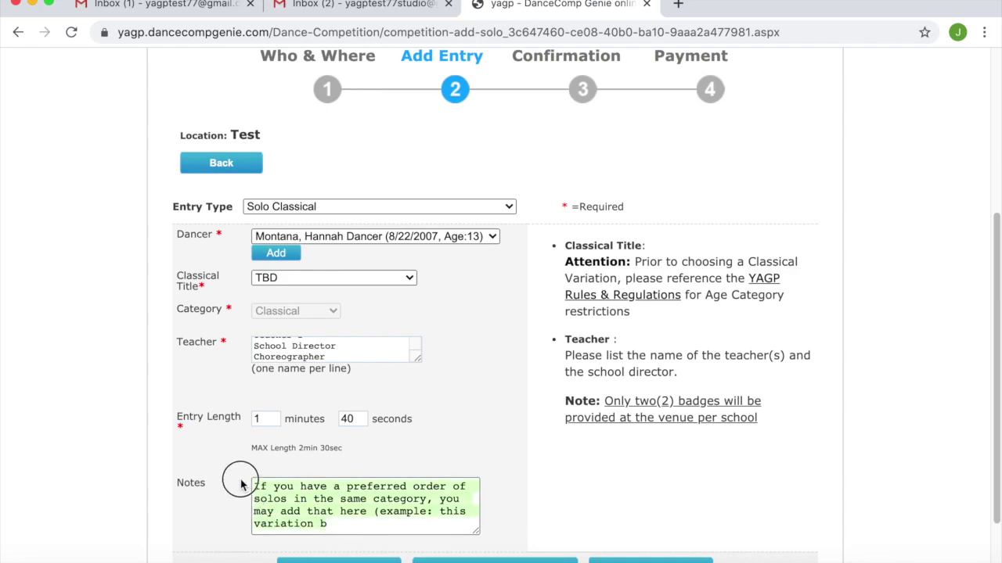
pyautogui.press('BackSpace')
pyautogui.scroll(-1, 427, 483)
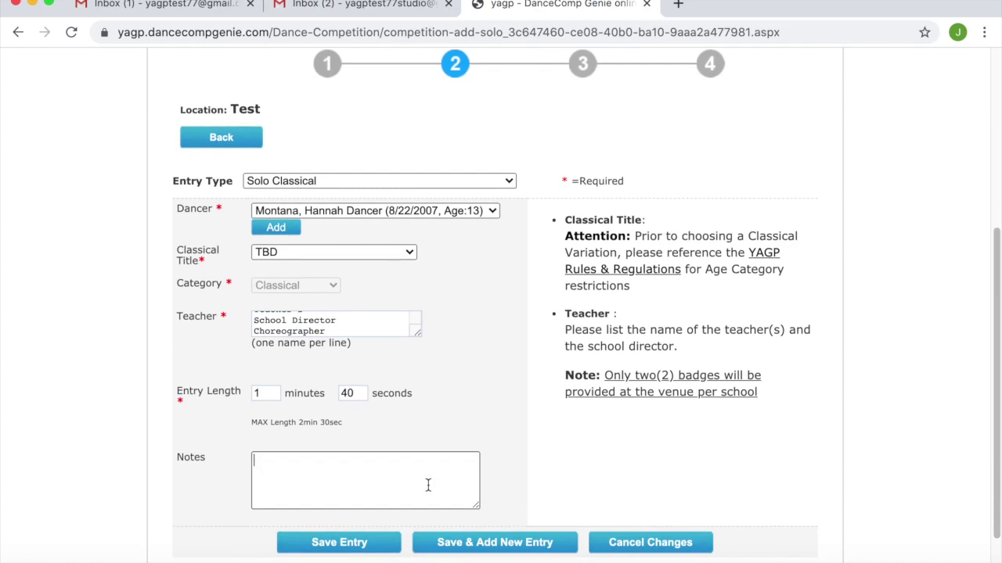
pyautogui.click(508, 551)
# - Start a Solo Contemporary entry for the 13-year-old dancer titled 'Best of Both Worlds'
pyautogui.click(493, 327)
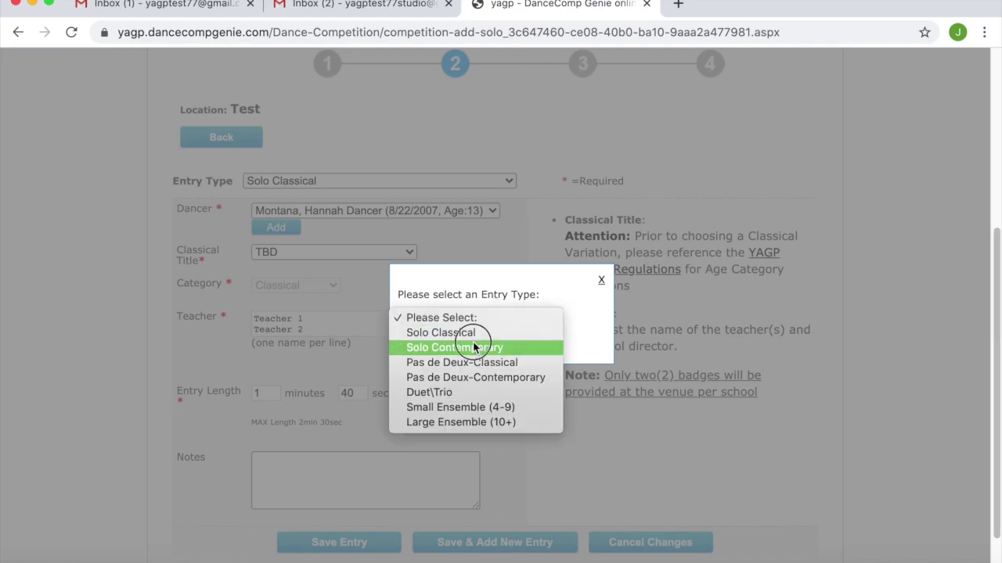
pyautogui.click(473, 347)
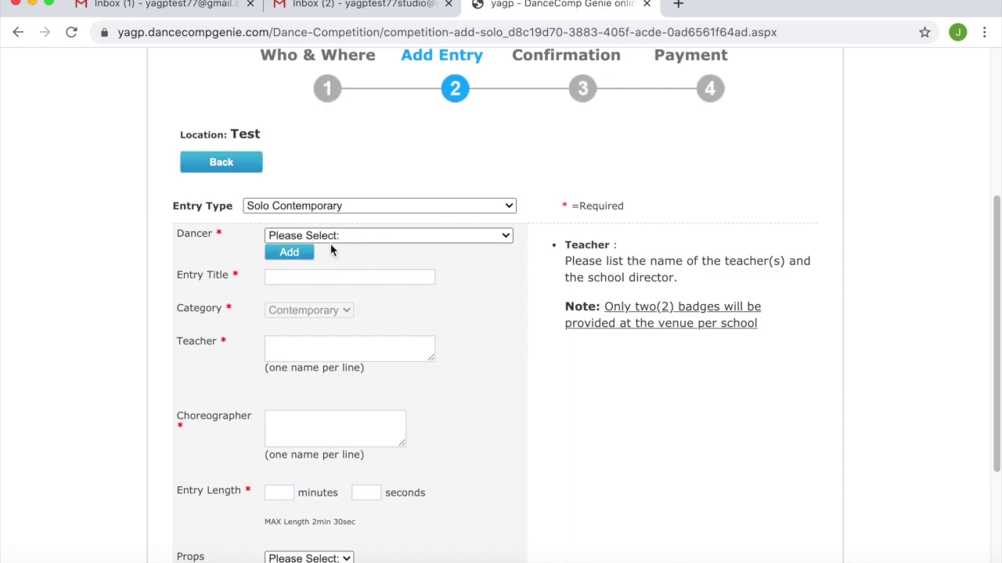
pyautogui.click(330, 237)
pyautogui.click(331, 250)
pyautogui.click(332, 276)
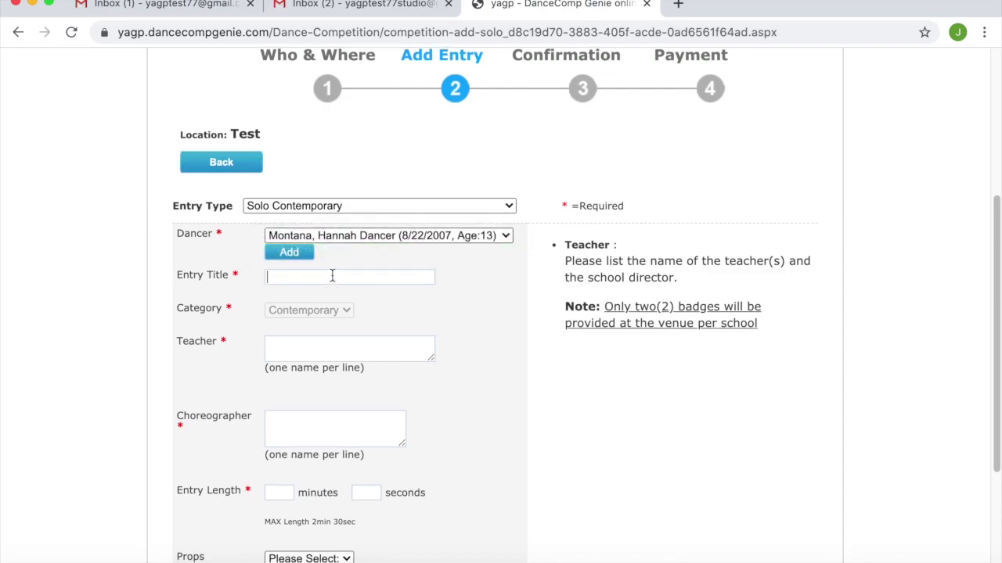
pyautogui.write('Best of Both Worlds')
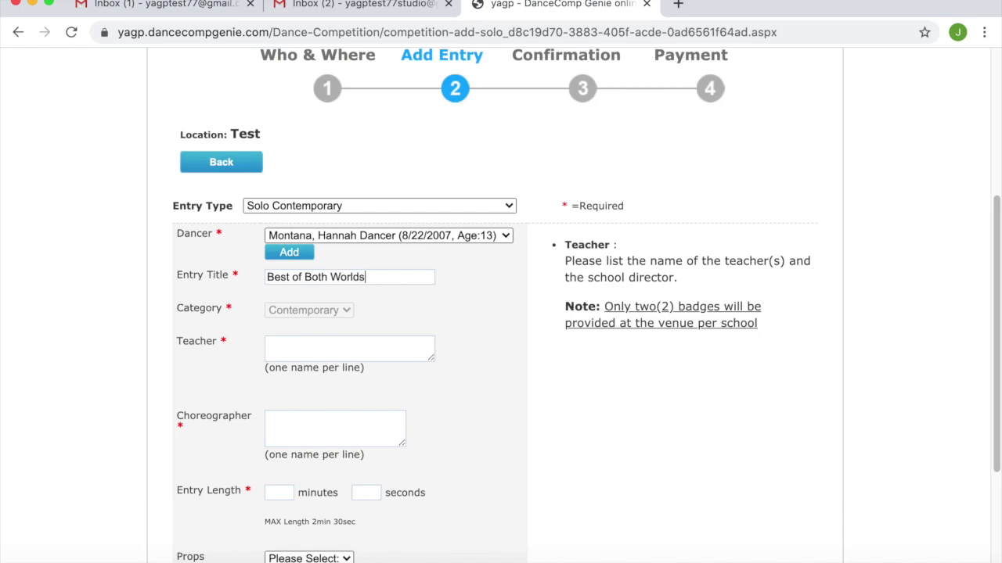
# - Enter the teacher names and save the Best of Both Worlds entry
pyautogui.click(344, 348)
pyautogui.write('Teache')
pyautogui.write('r `')
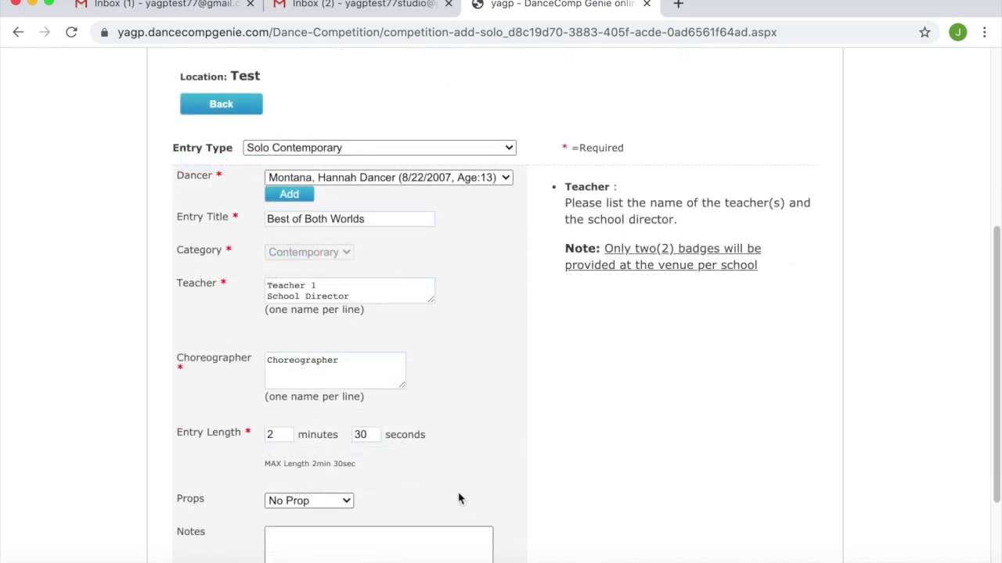
pyautogui.scroll(-1, 458, 495)
pyautogui.scroll(-2, 458, 495)
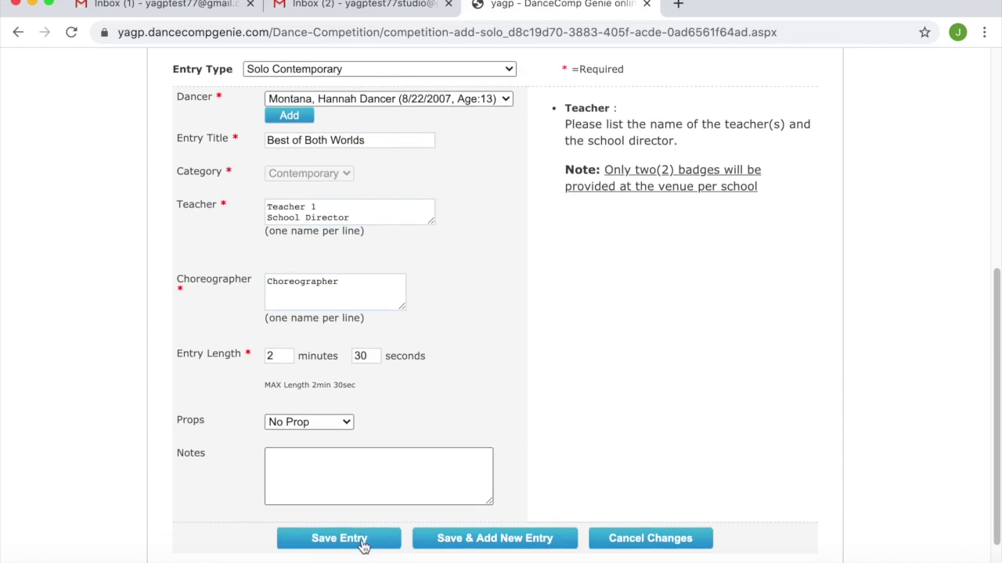
pyautogui.click(338, 537)
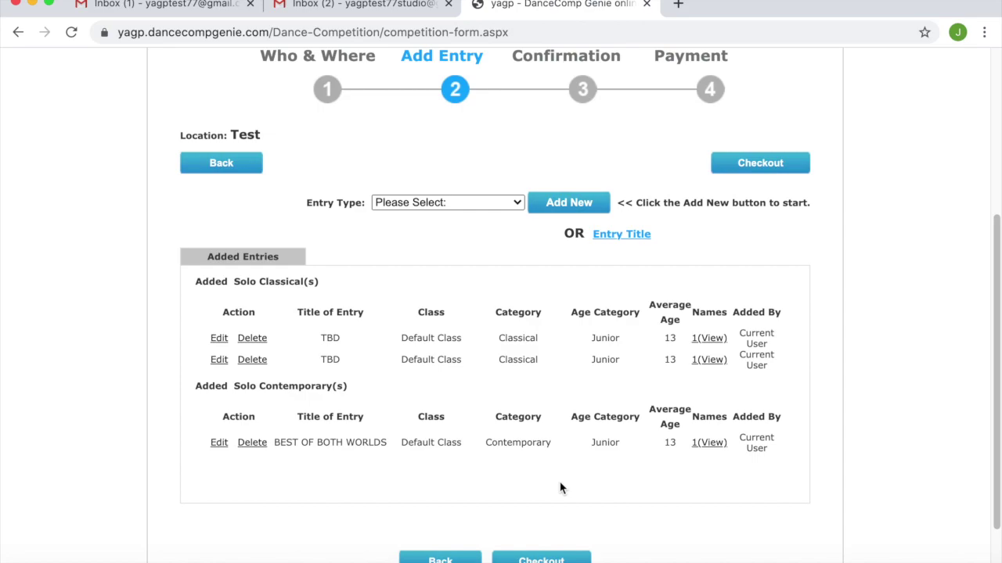
# - Review the Added Entries list holding the Solo Classical and Solo Contemporary entries
pyautogui.scroll(-1, 593, 409)
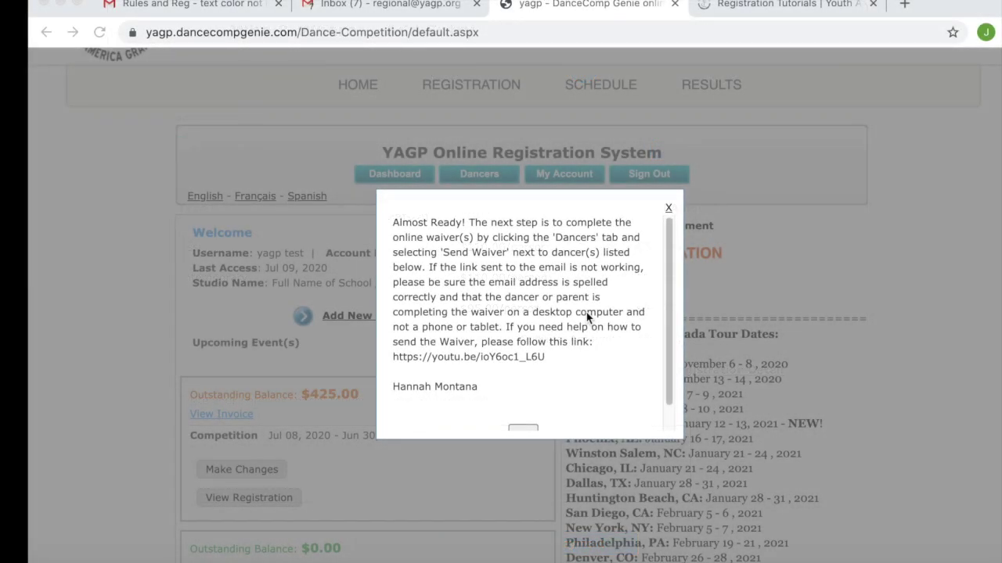
# - Scroll the 'Almost Ready' waiver reminder to its bottom and dismiss it with OK
pyautogui.scroll(-1, 586, 312)
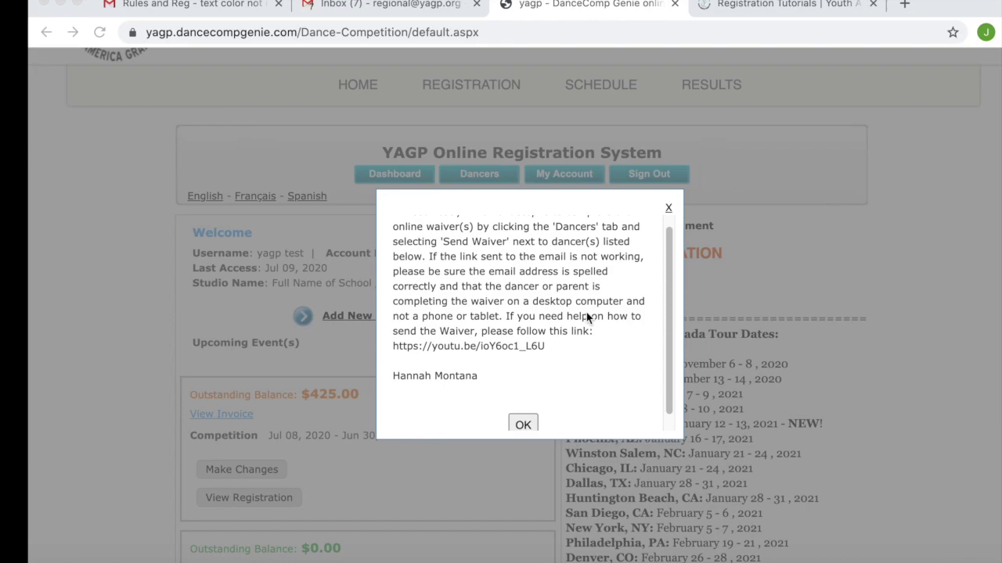
pyautogui.scroll(-2, 586, 313)
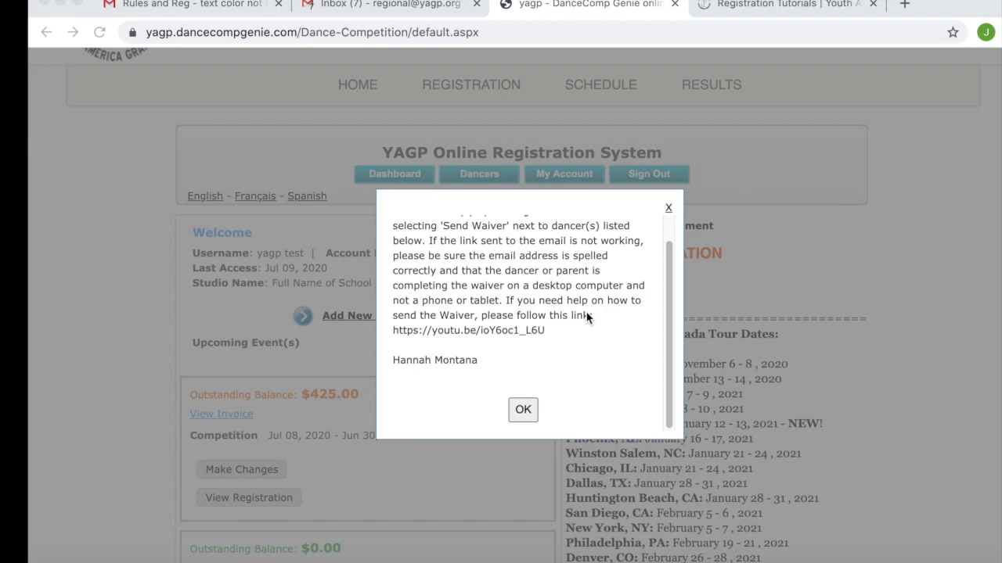
pyautogui.click(522, 413)
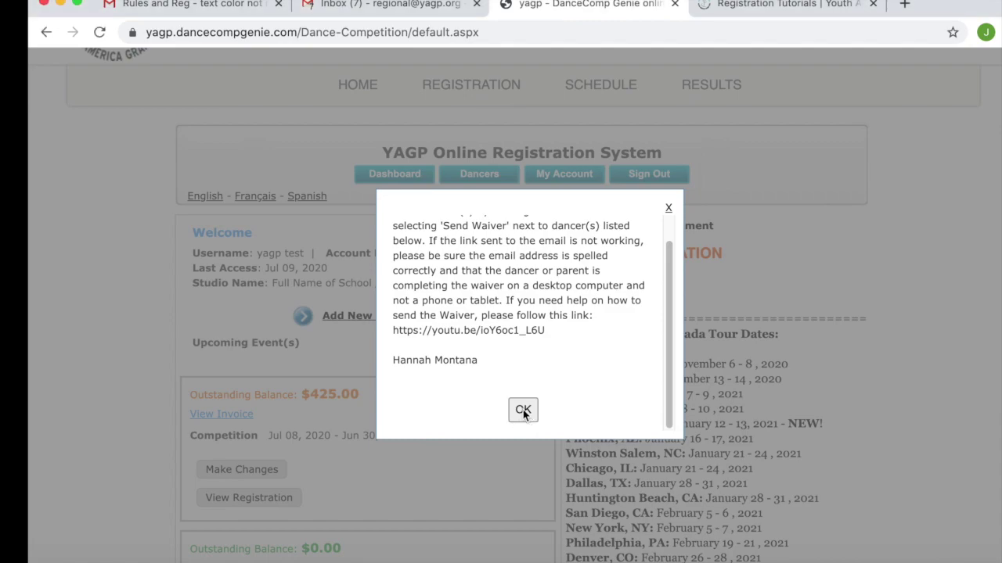
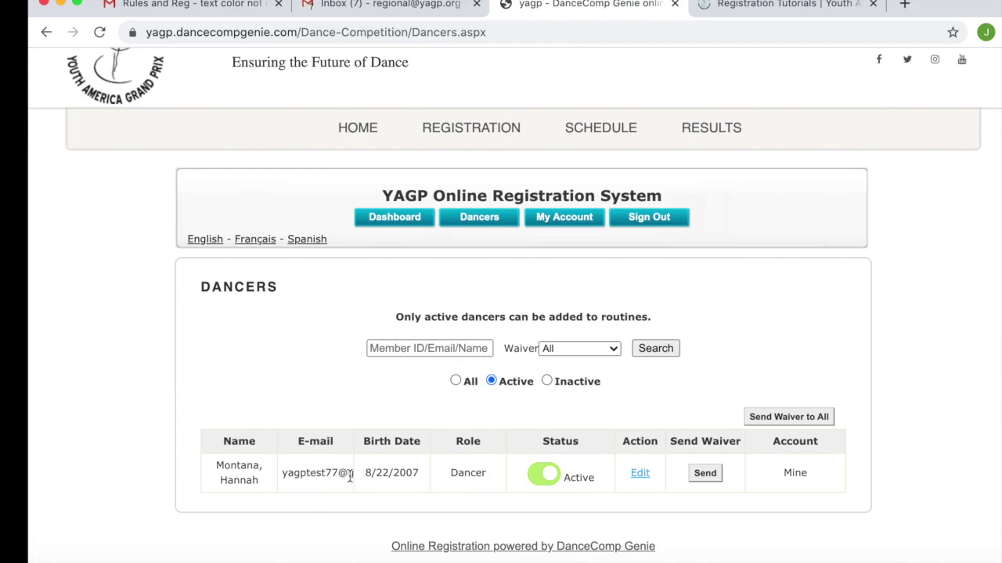
# - Send the dancer's release waiver, then follow the YAGP Release Agreement email link to the confirmation form
pyautogui.click(709, 476)
pyautogui.click(705, 475)
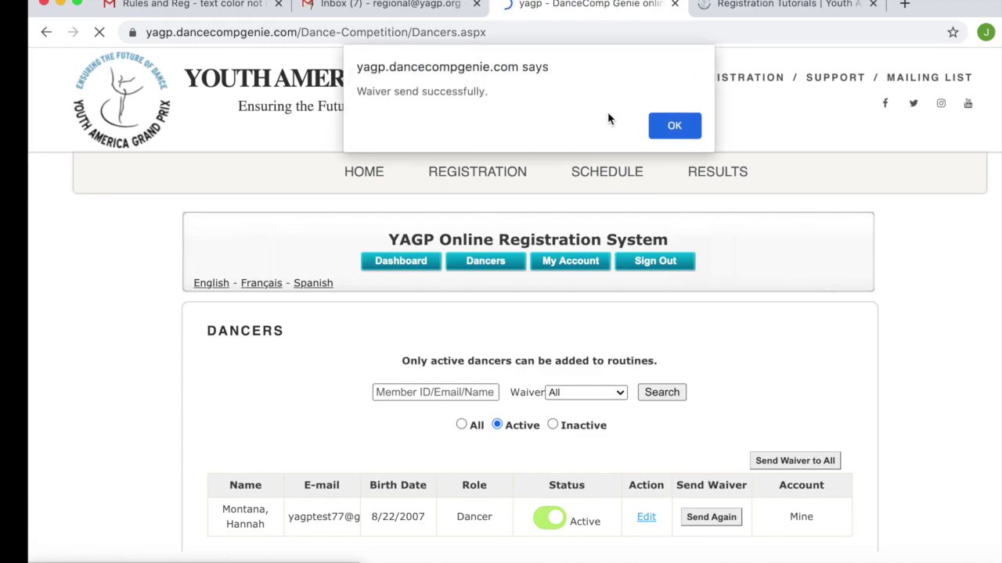
pyautogui.click(666, 128)
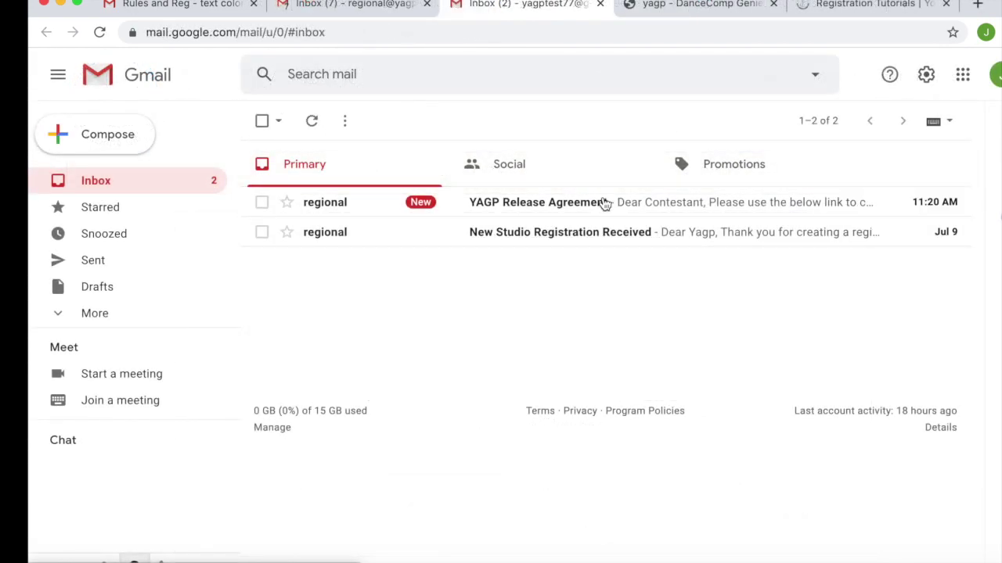
pyautogui.click(603, 203)
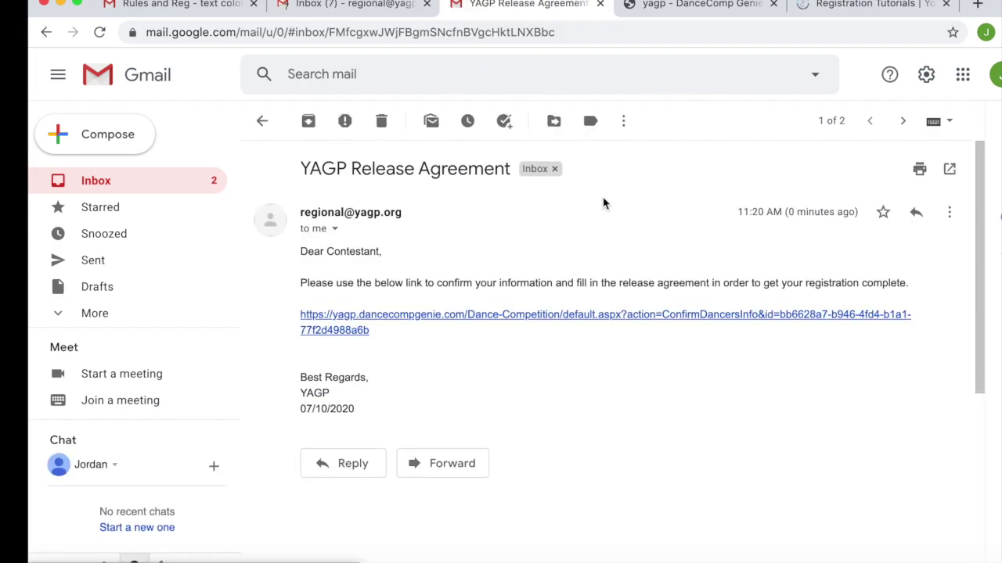
pyautogui.click(567, 314)
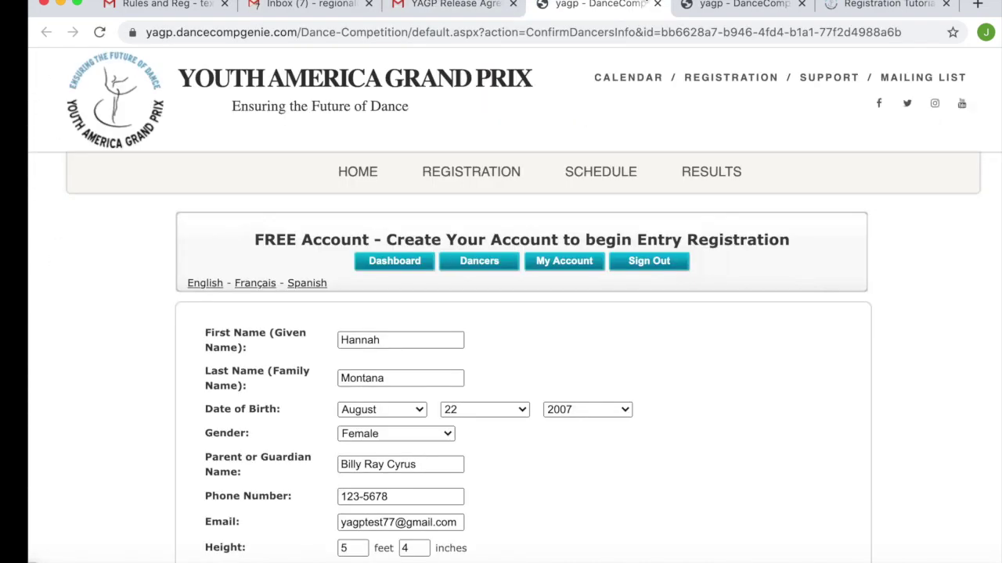
# - Sign the release agreement with the dancer's name and date 07/10/20, then submit it
pyautogui.scroll(-2, 575, 342)
pyautogui.scroll(-2, 571, 343)
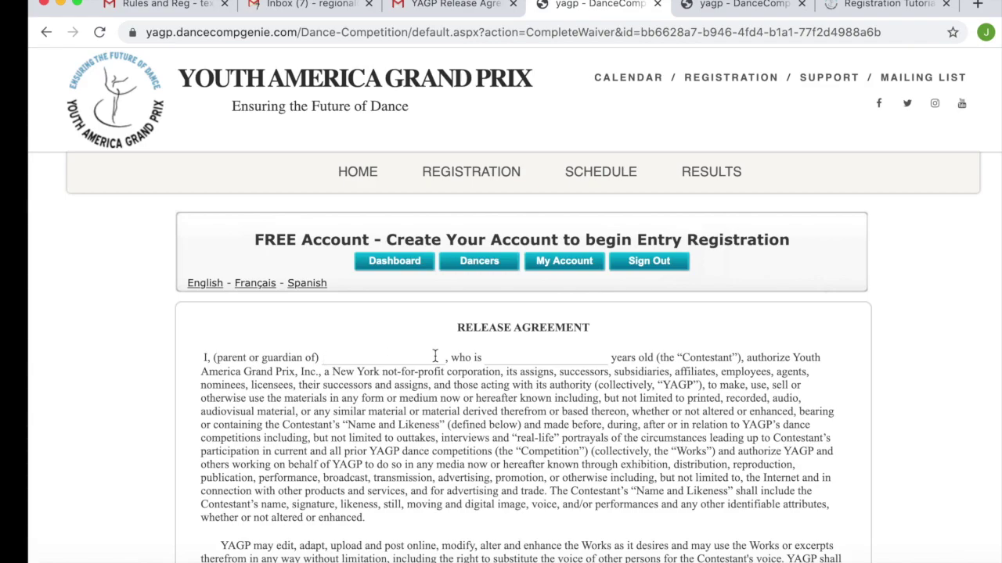
pyautogui.write('Hannah Montana')
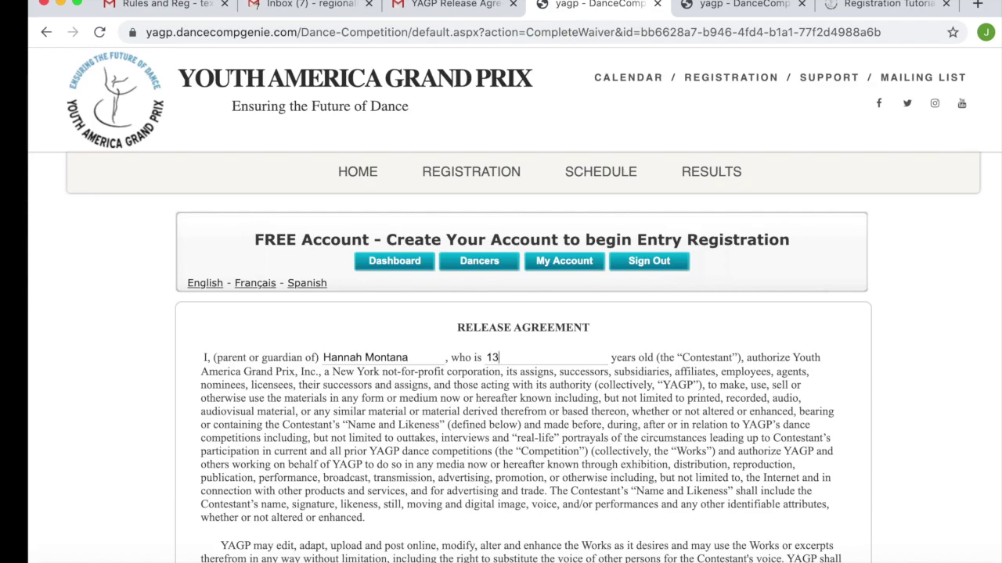
pyautogui.scroll(-7, 669, 422)
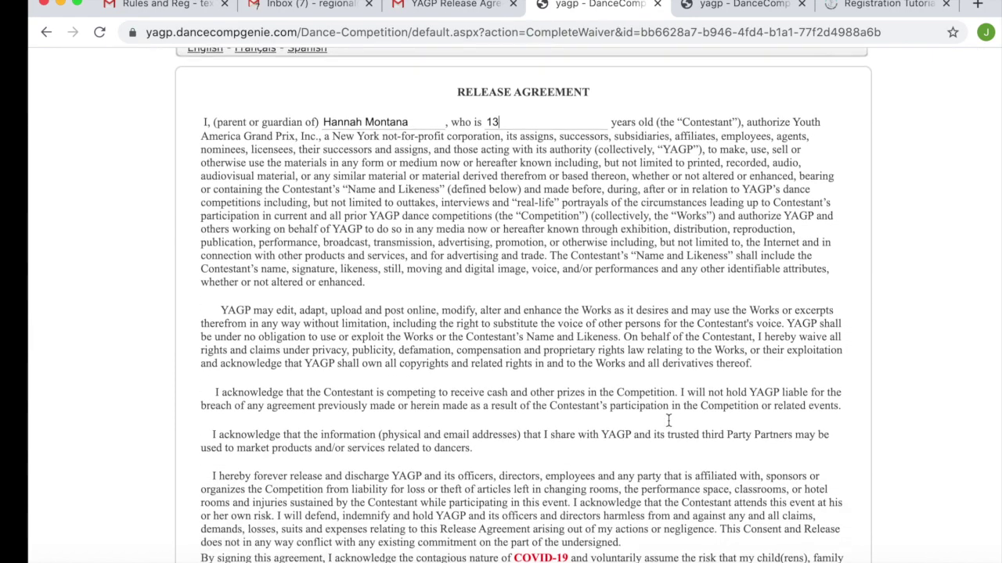
pyautogui.scroll(-6, 669, 420)
pyautogui.write('07/10/2020')
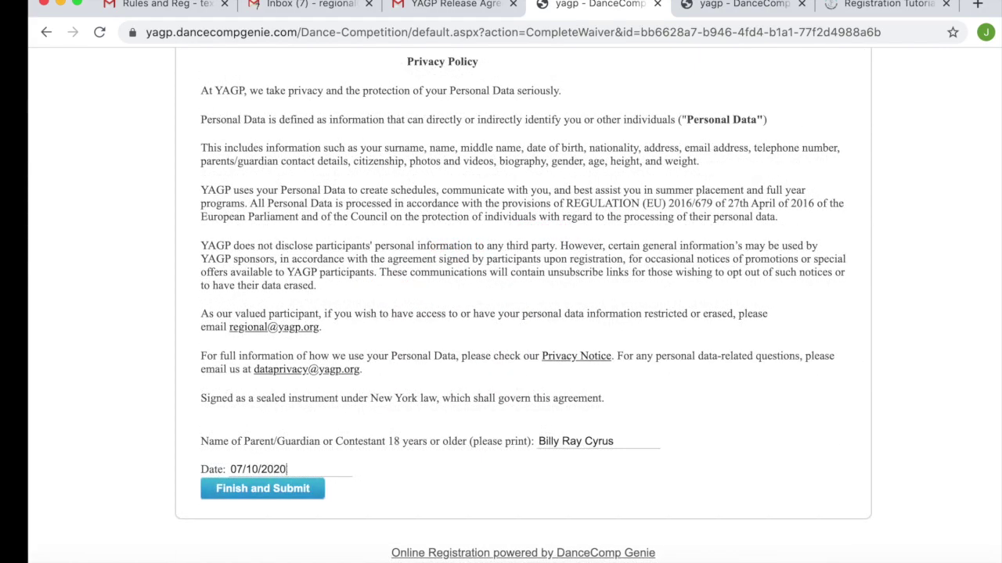
pyautogui.click(226, 495)
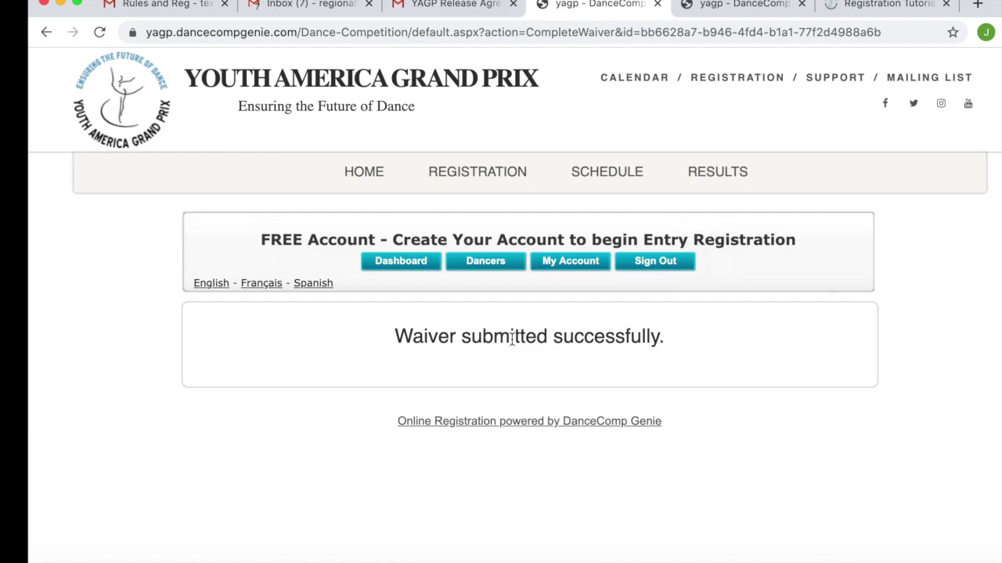
# - Check in the Dancers list that the dancer's waiver now reads Complete
pyautogui.click(401, 260)
pyautogui.click(485, 267)
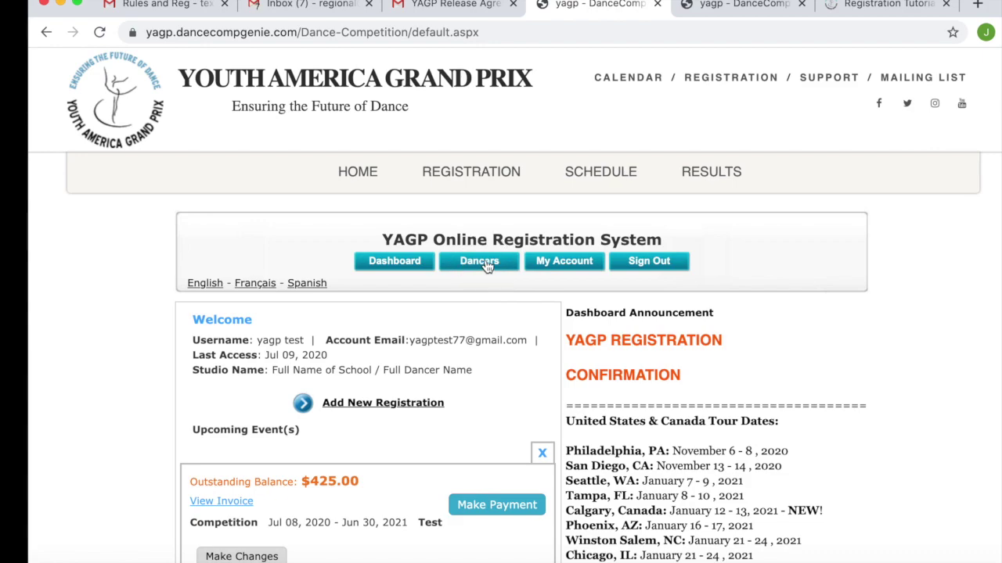
pyautogui.scroll(-2, 595, 399)
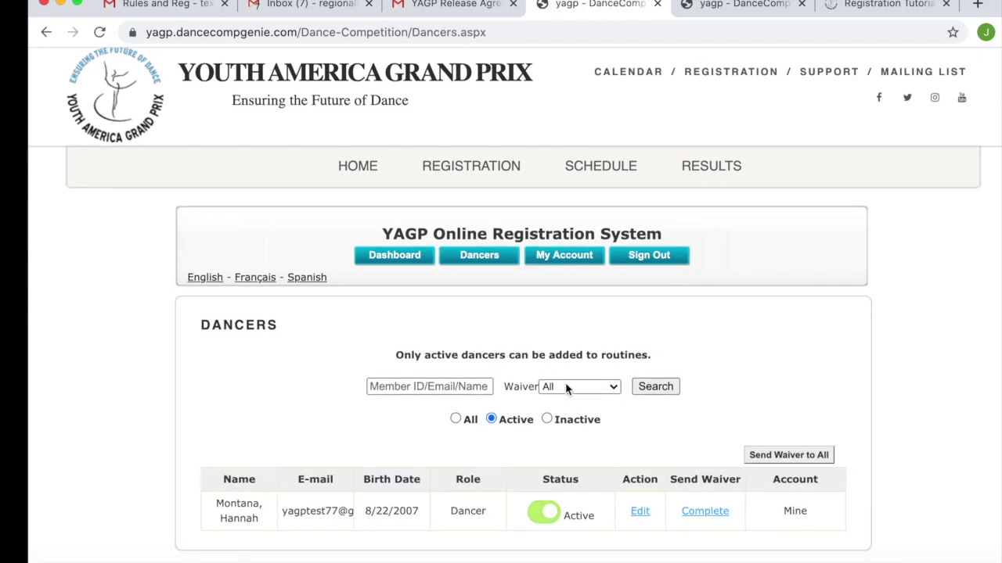
pyautogui.click(704, 474)
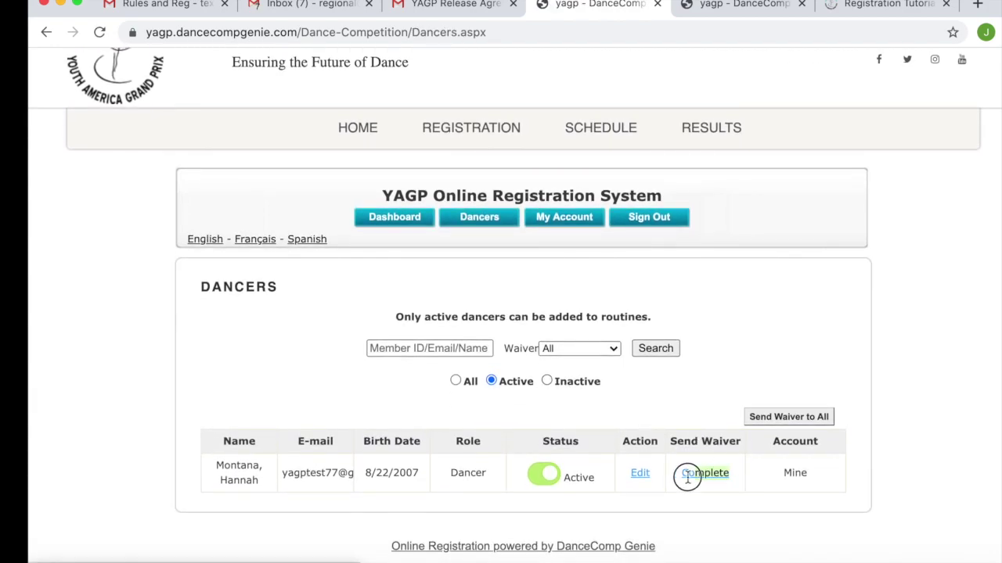
# - Return to the dashboard and start paying the $425.00 outstanding balance
pyautogui.click(378, 217)
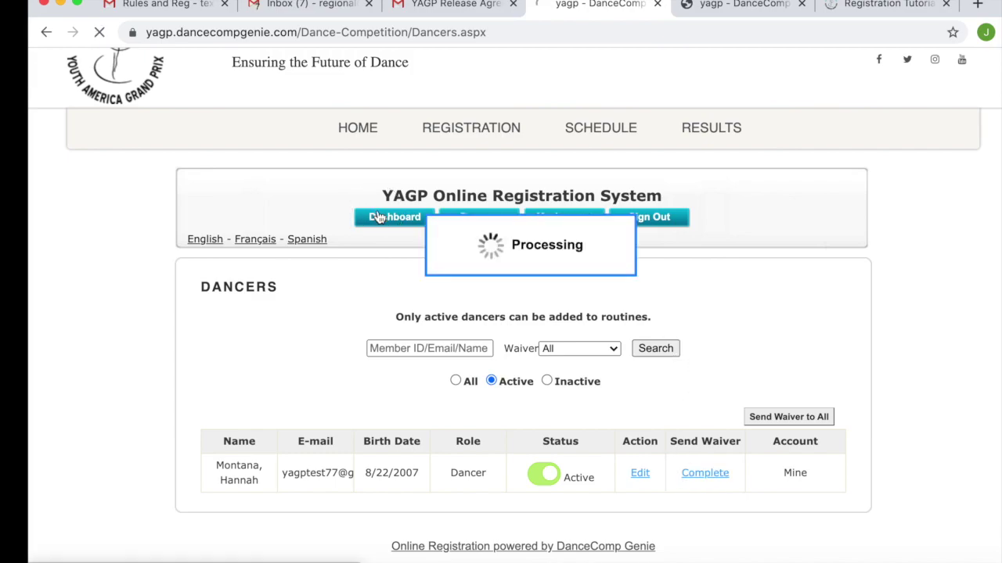
pyautogui.scroll(-1, 537, 510)
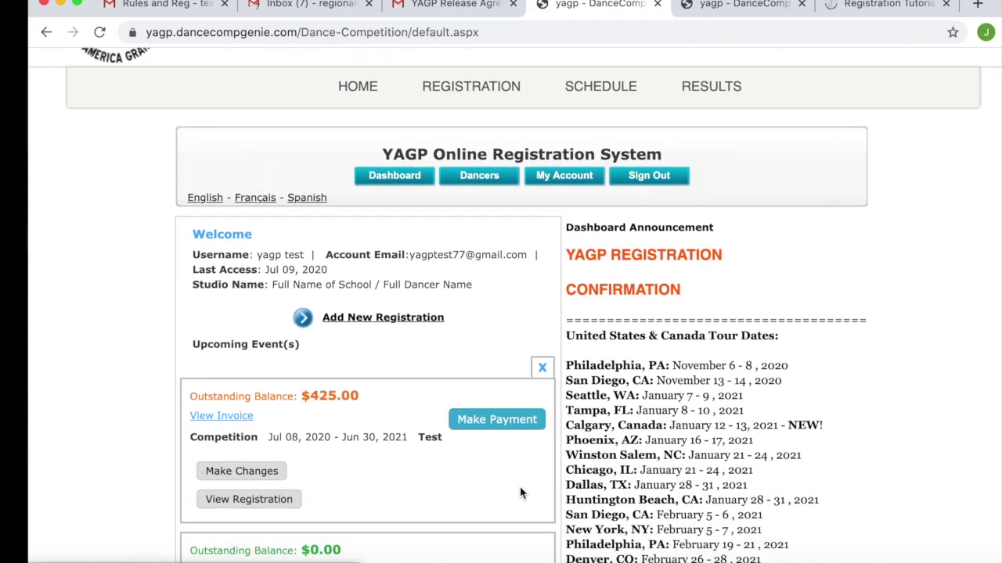
pyautogui.click(497, 421)
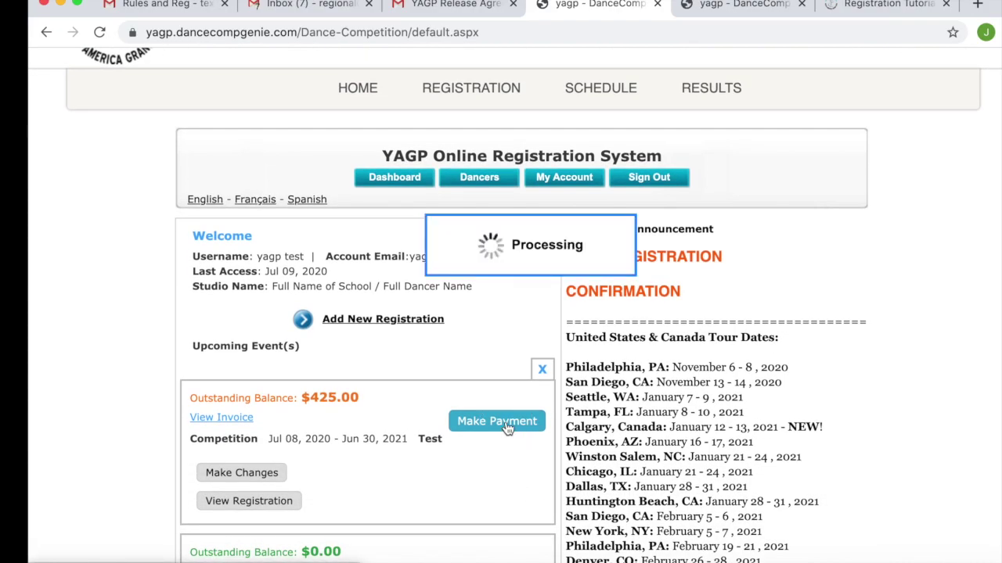
# - Enter the dancer being paid for and proceed to PayPal checkout for $425.00
pyautogui.scroll(-4, 516, 407)
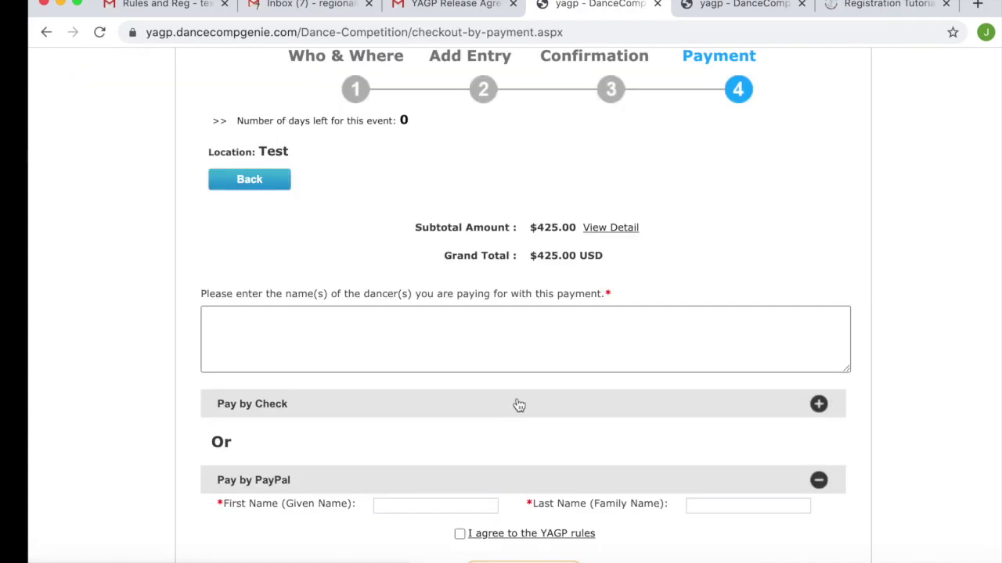
pyautogui.scroll(-1, 528, 392)
pyautogui.scroll(3, 534, 390)
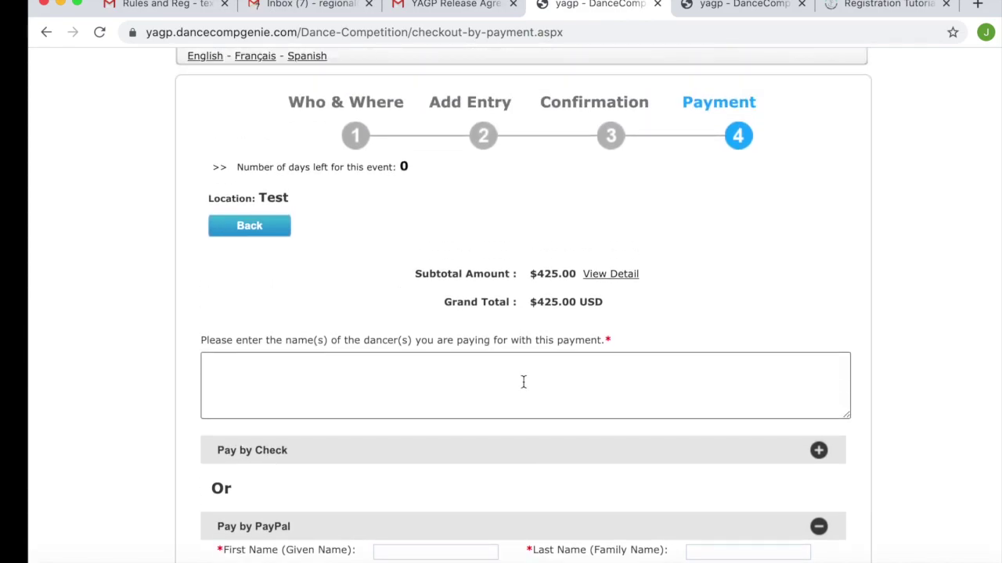
pyautogui.click(522, 381)
pyautogui.write('Hannah Monta')
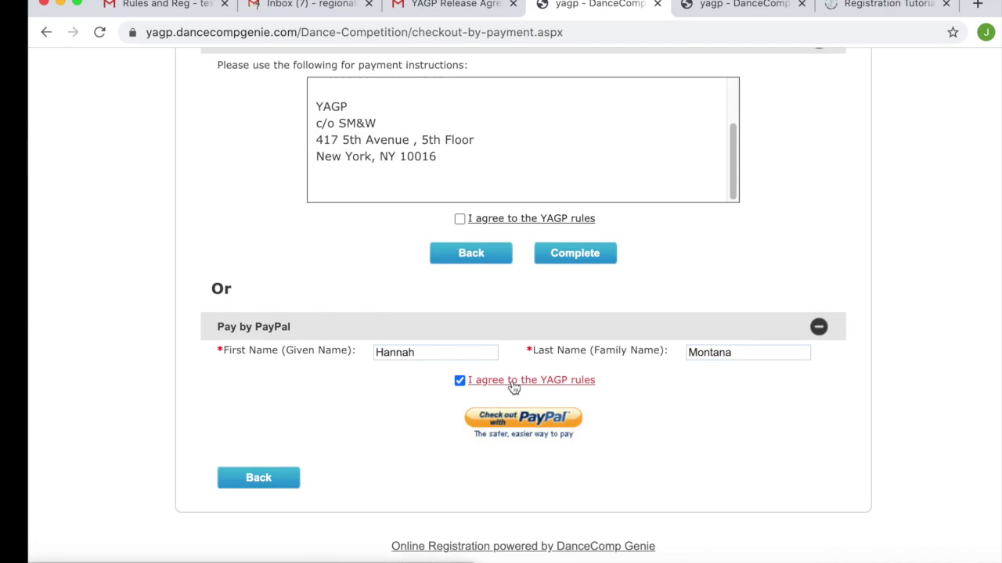
pyautogui.click(524, 417)
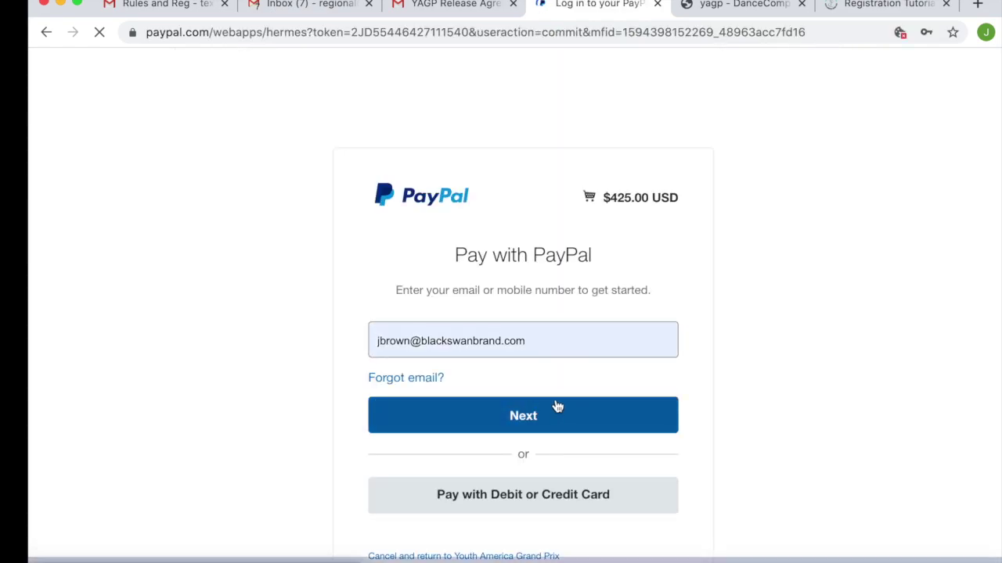
# - Choose Pay with Debit or Credit Card to reach PayPal's $425.00 guest checkout form
pyautogui.scroll(-3, 557, 462)
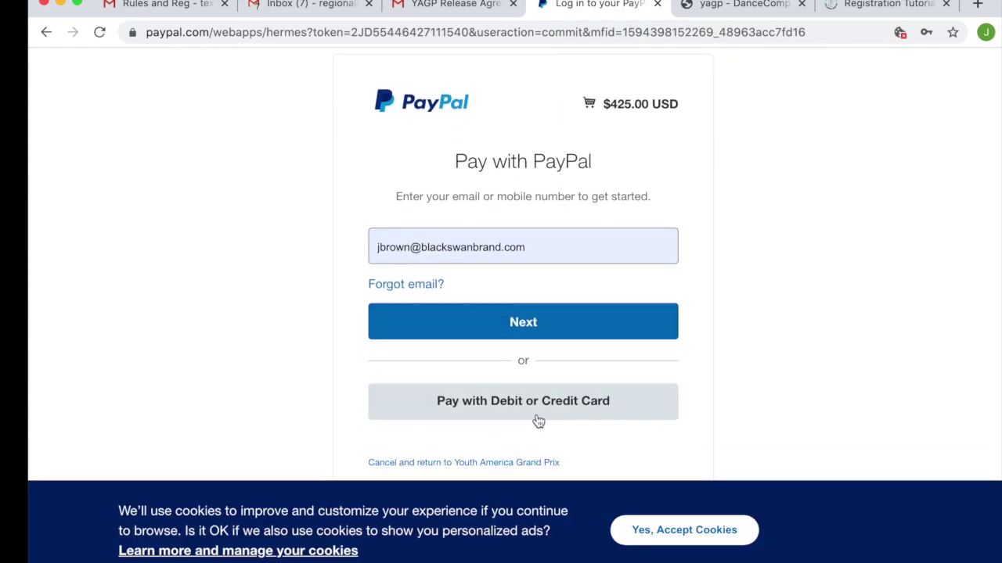
pyautogui.click(538, 420)
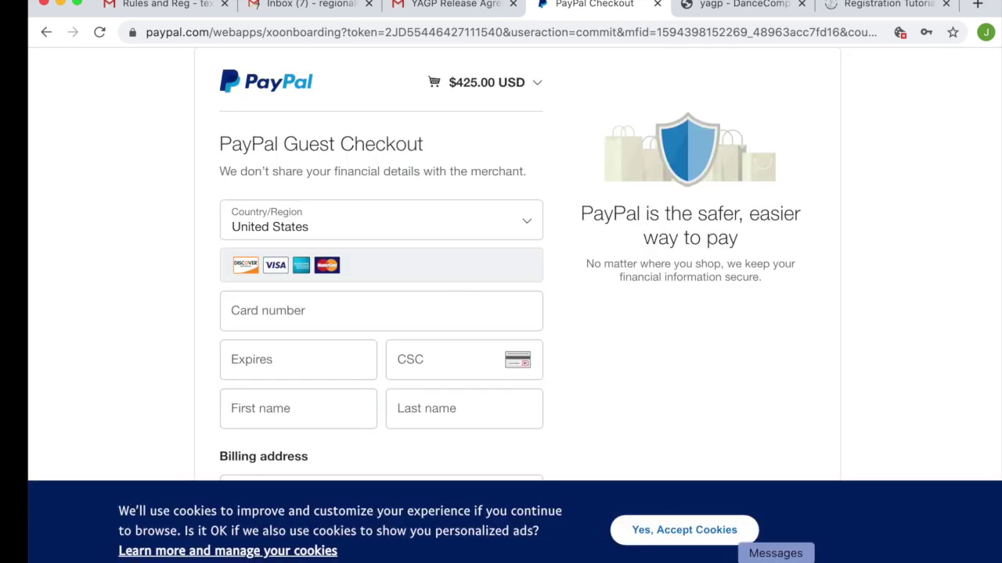
pyautogui.scroll(-3, 497, 305)
pyautogui.scroll(-2, 496, 305)
pyautogui.scroll(3, 545, 302)
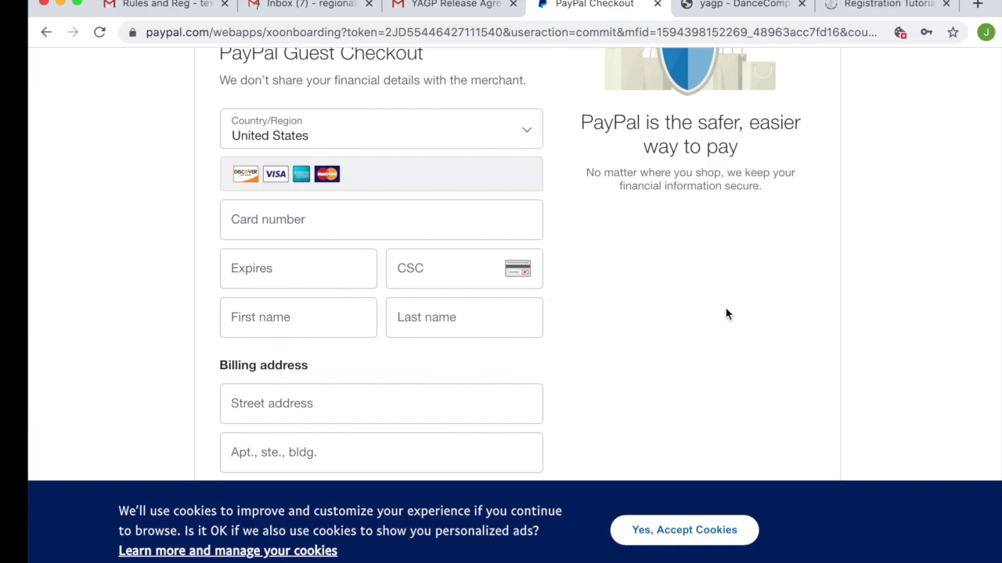